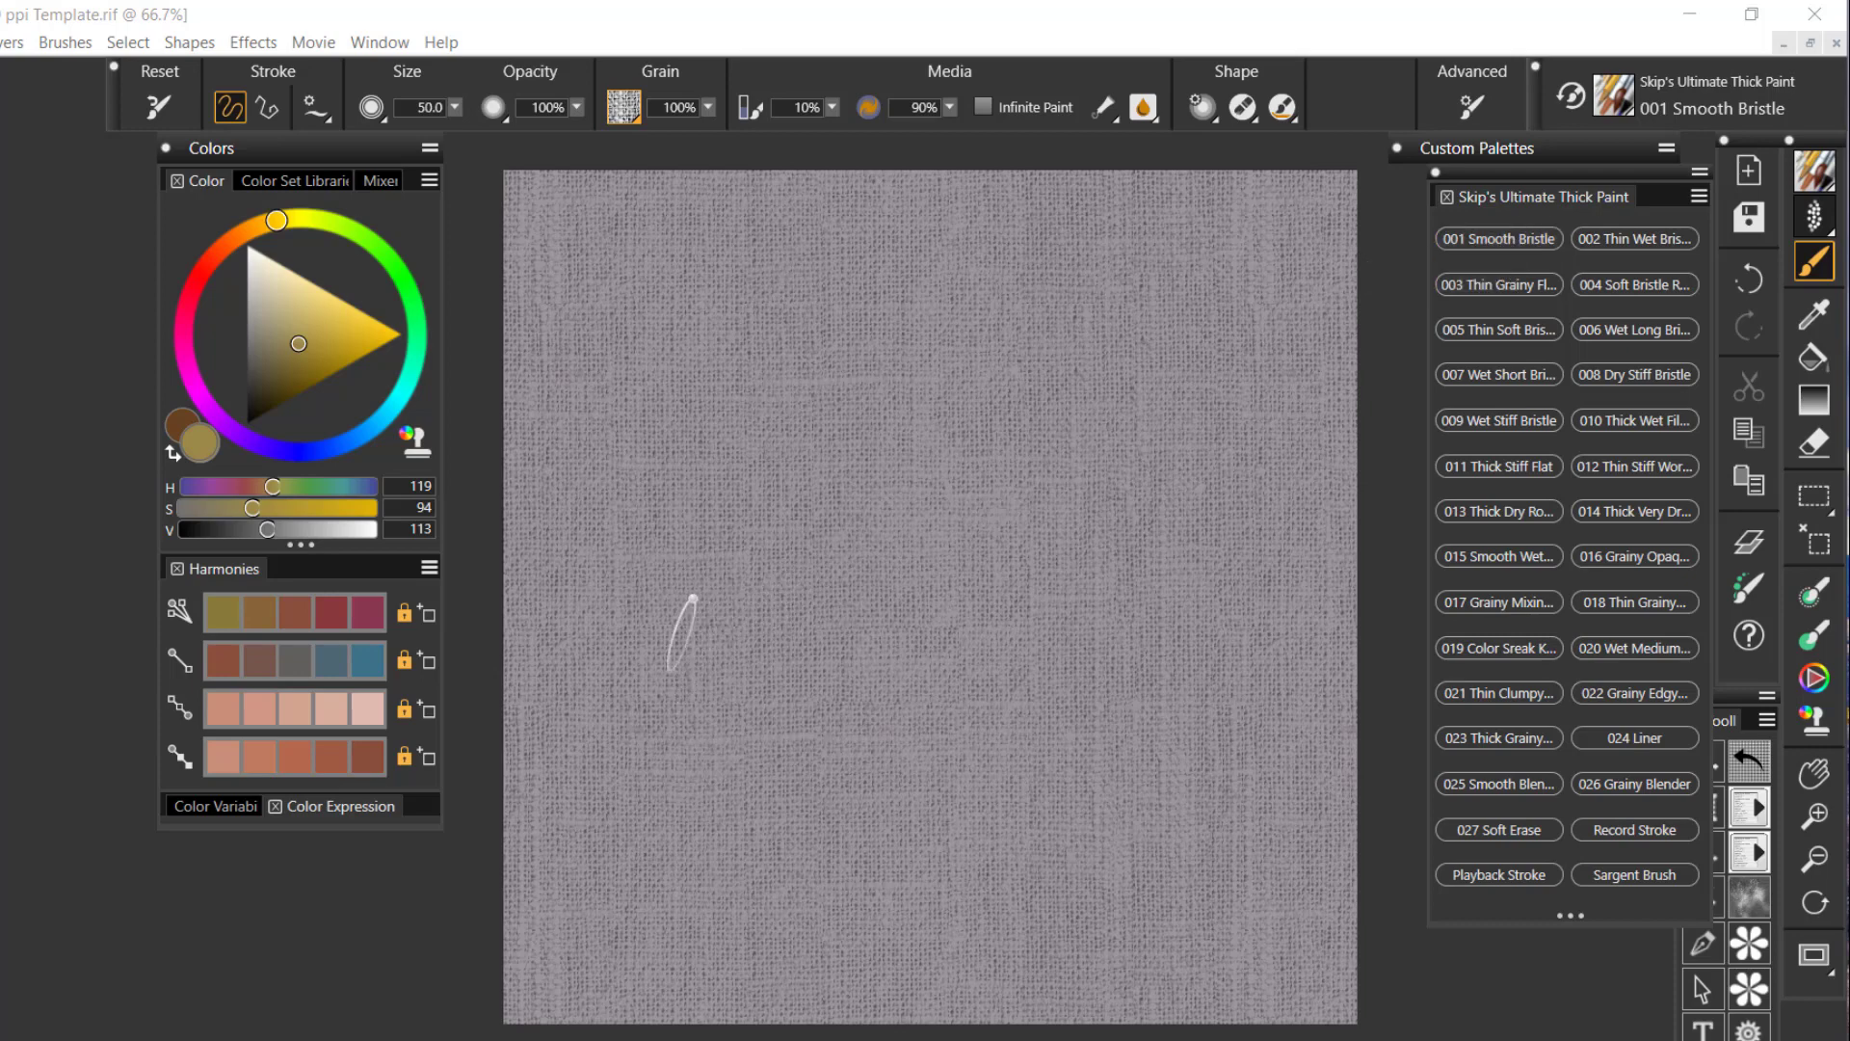
- Undo the diagonal test stroke and paint a broad olive teardrop down the canvas centre
mouse_move(732, 640)
mouse_down()
mouse_move(856, 518)
mouse_move(763, 558)
mouse_move(903, 478)
mouse_move(661, 598)
mouse_up()
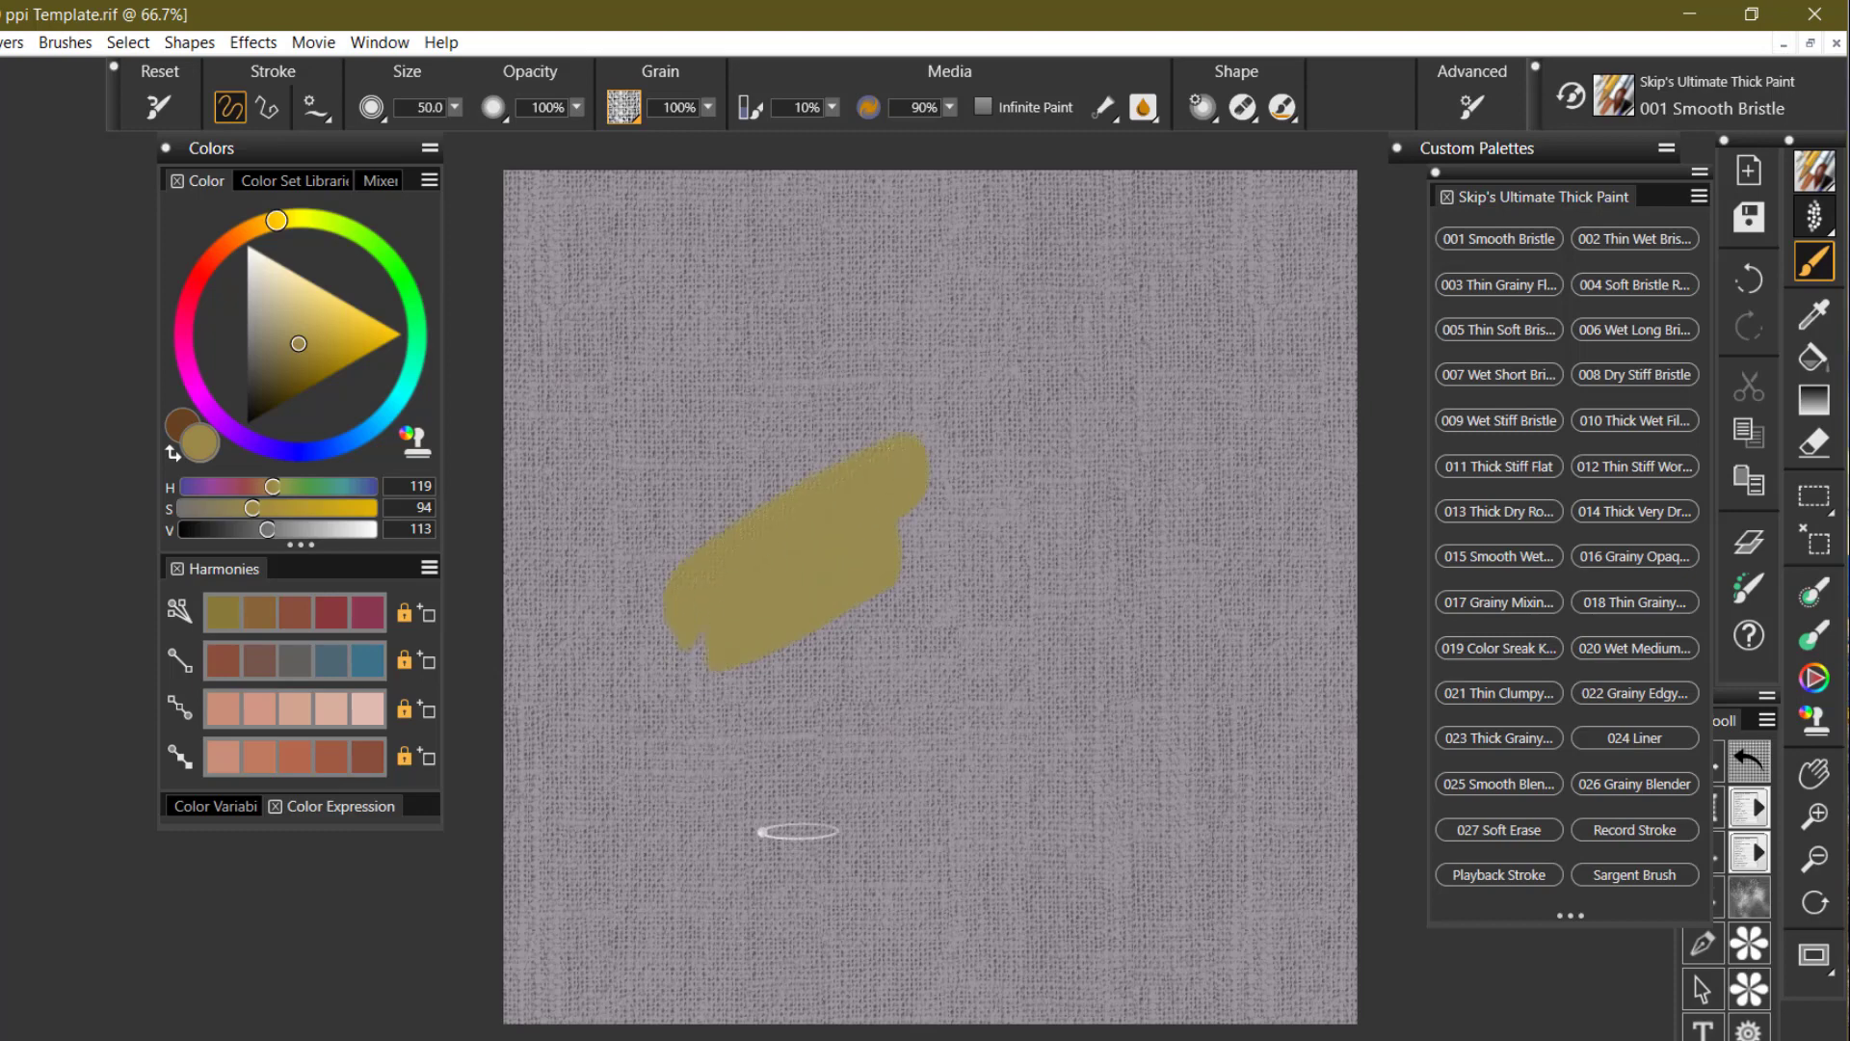
key(ctrl+z)
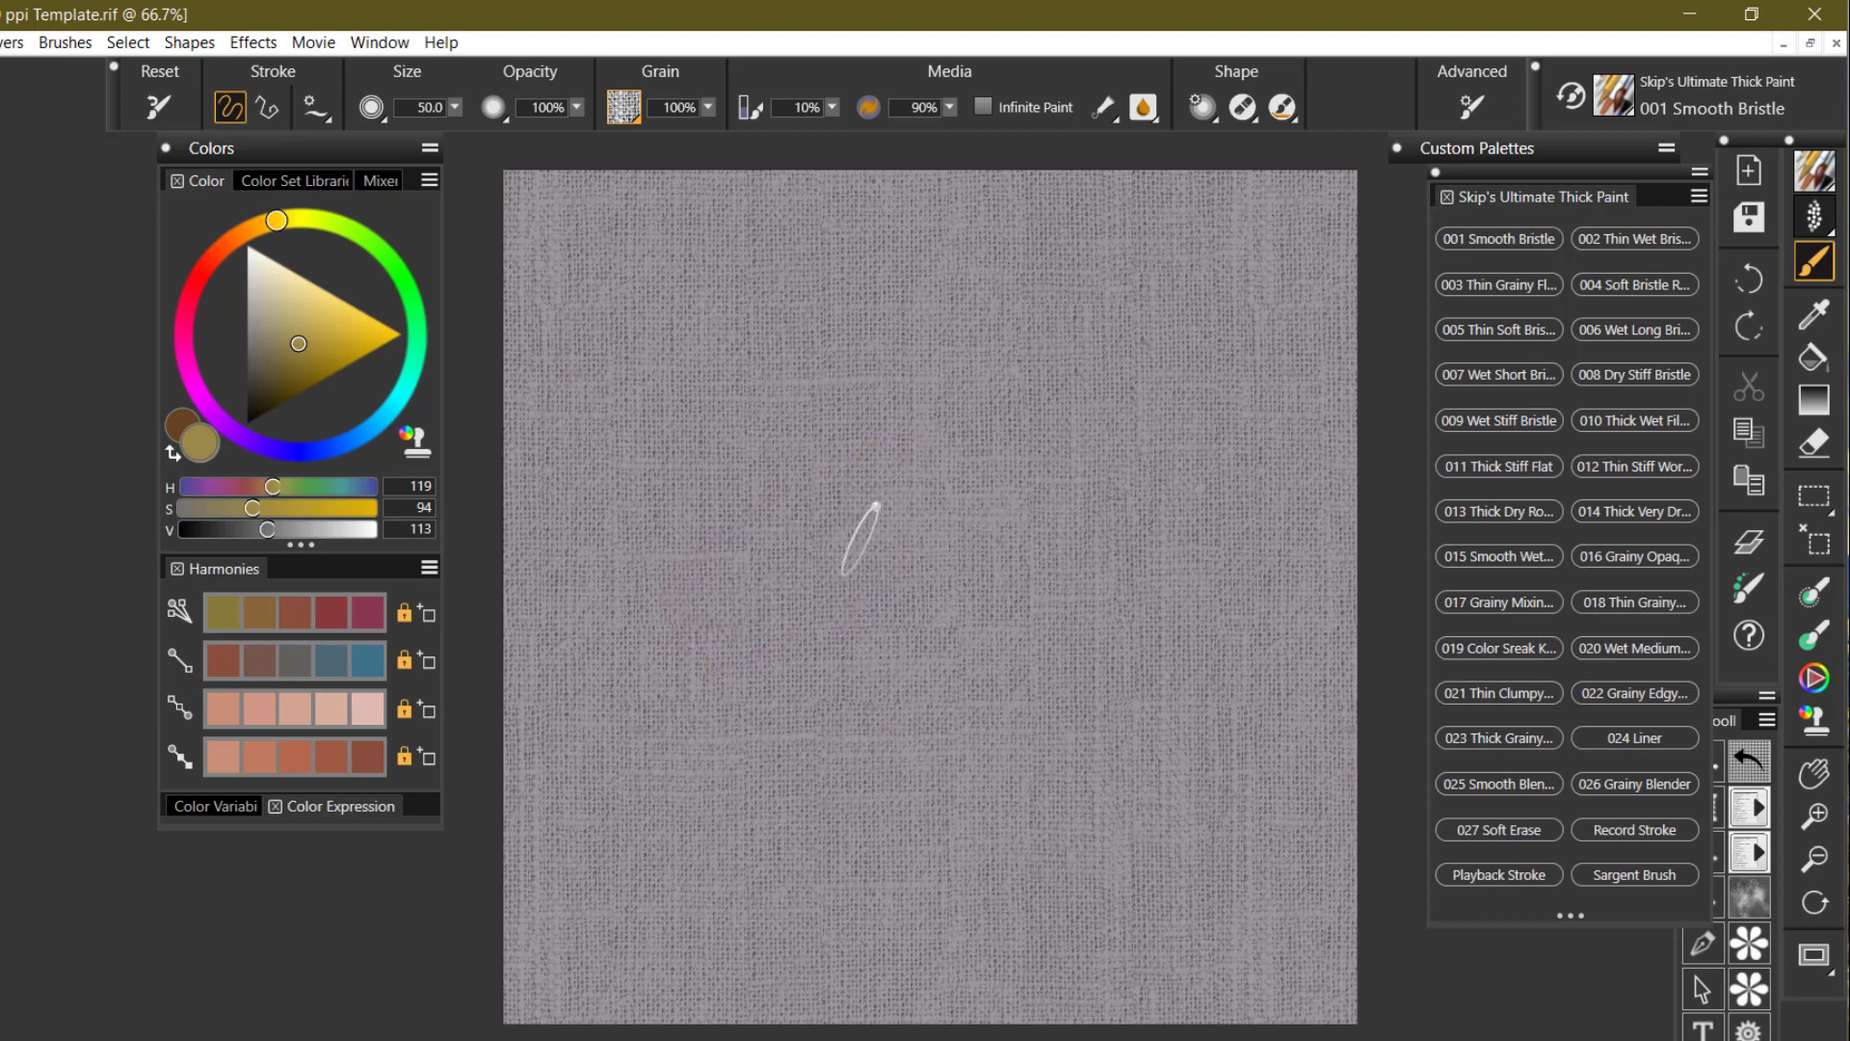
mouse_move(896, 438)
mouse_down()
mouse_move(817, 528)
mouse_move(807, 598)
mouse_move(848, 679)
mouse_up()
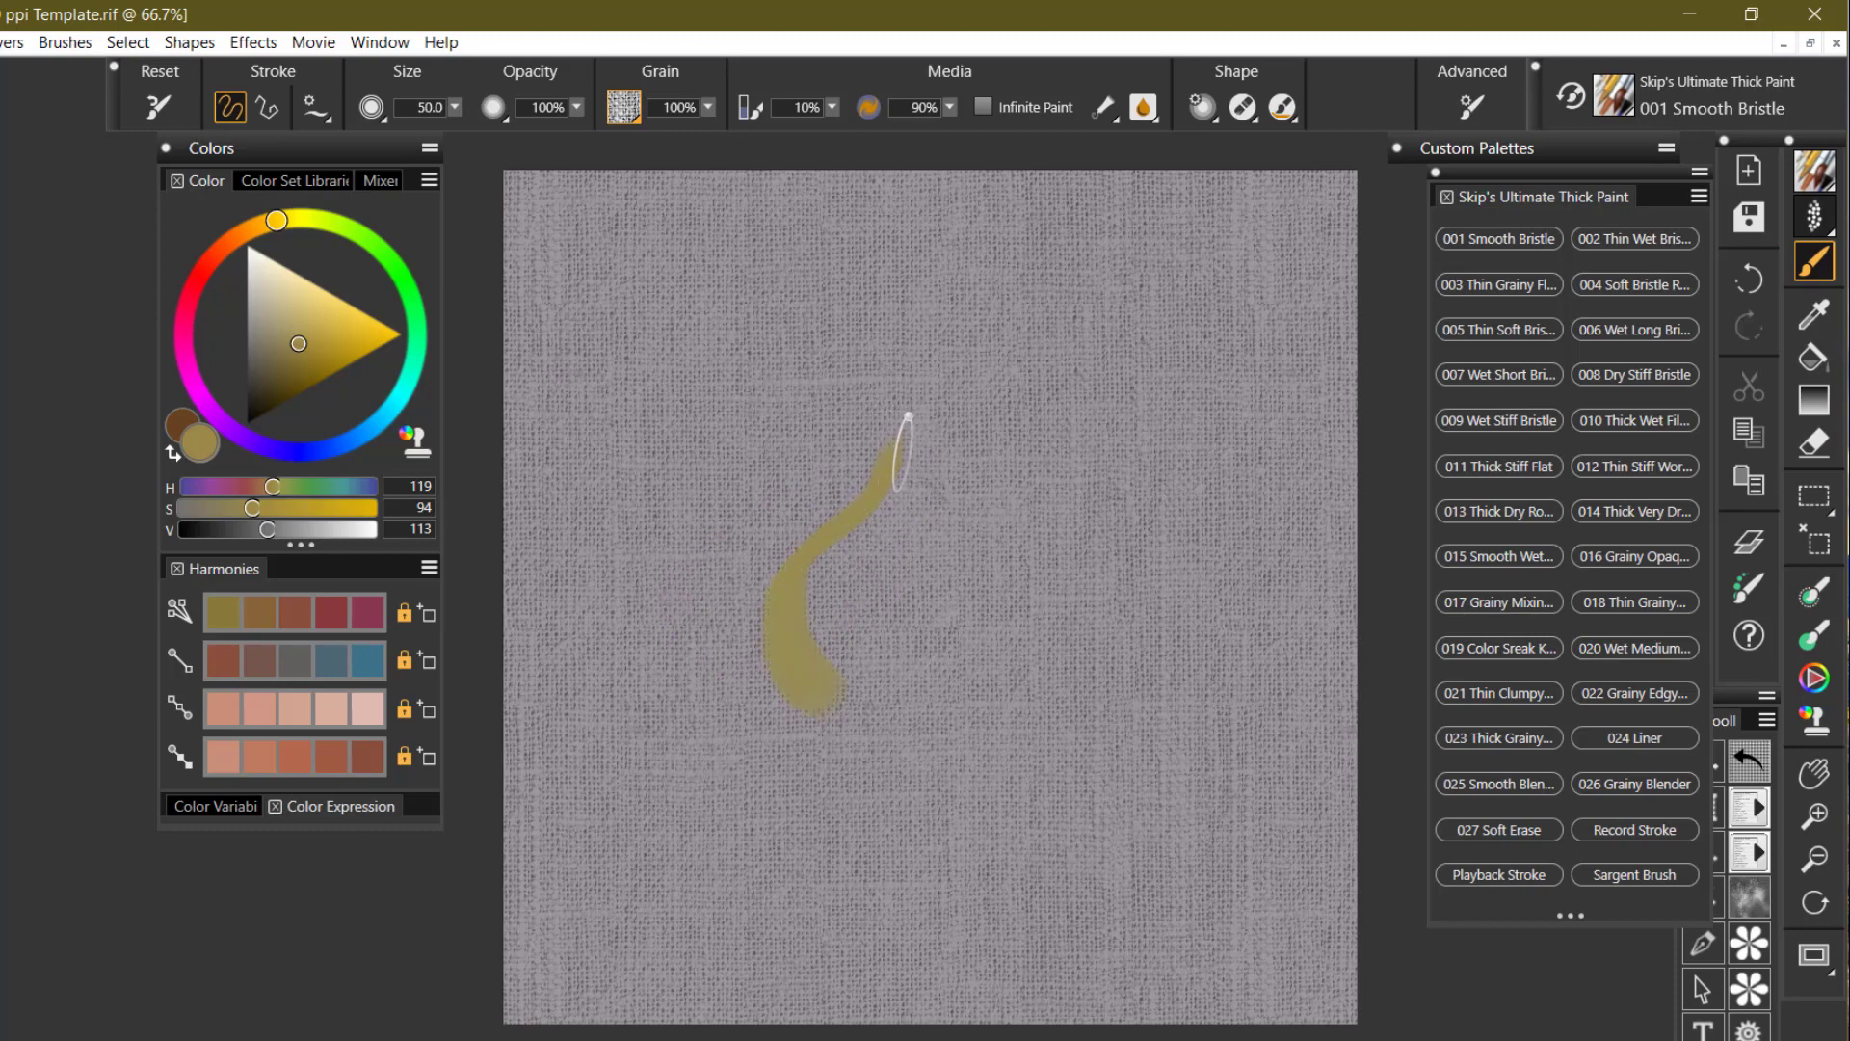
mouse_move(904, 450)
mouse_down()
mouse_move(934, 438)
mouse_move(991, 565)
mouse_move(954, 711)
mouse_up()
key(ctrl+z)
mouse_move(900, 425)
mouse_down()
mouse_move(986, 625)
mouse_move(952, 725)
mouse_move(903, 745)
mouse_move(840, 725)
mouse_move(797, 659)
mouse_move(852, 517)
mouse_move(793, 617)
mouse_move(810, 700)
mouse_move(852, 735)
mouse_move(904, 743)
mouse_move(858, 695)
mouse_move(846, 543)
mouse_move(866, 511)
mouse_move(853, 614)
mouse_move(886, 671)
mouse_move(879, 536)
mouse_move(886, 571)
mouse_move(916, 548)
mouse_move(936, 586)
mouse_move(927, 515)
mouse_move(966, 635)
mouse_move(935, 695)
mouse_move(960, 583)
mouse_move(939, 546)
mouse_move(915, 681)
mouse_move(944, 684)
mouse_move(965, 595)
mouse_move(979, 656)
mouse_move(955, 687)
mouse_move(894, 663)
mouse_up()
- Finish filling the teardrop, then shade its lower left with a darker olive
drag(894, 663, 920, 614)
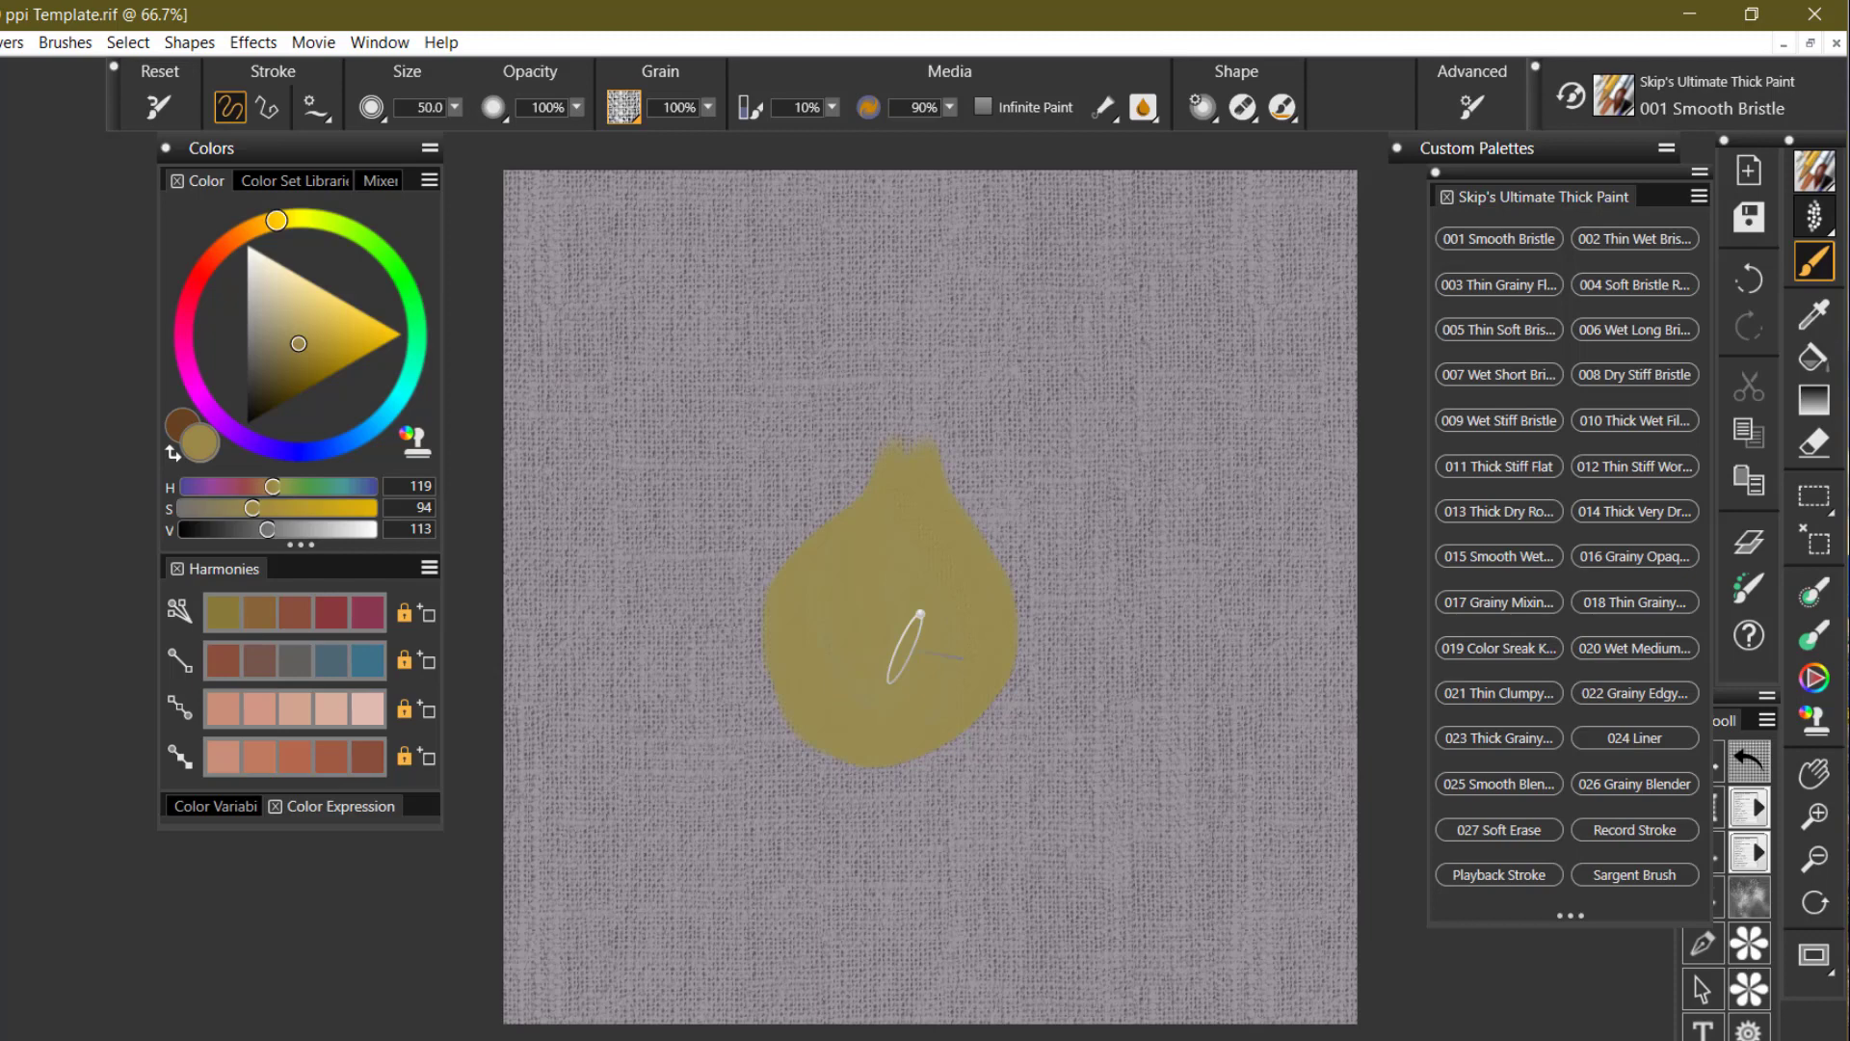
drag(264, 390, 264, 392)
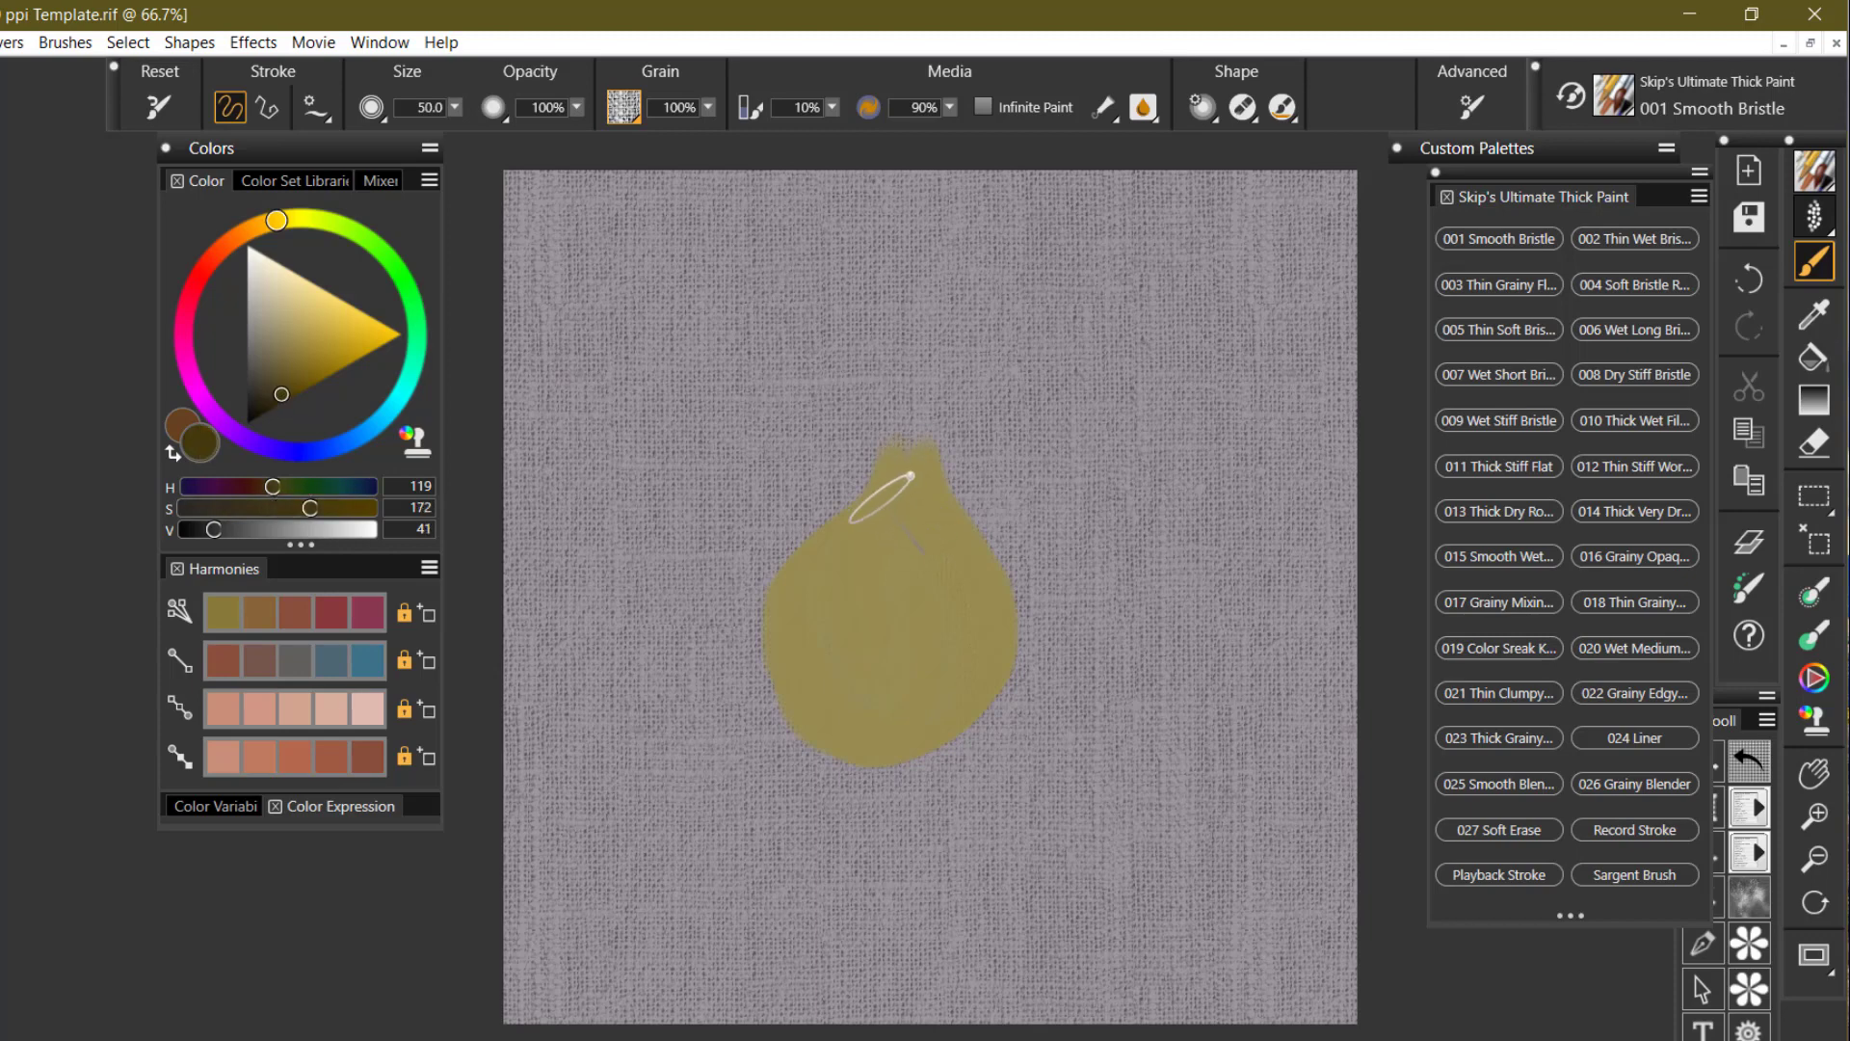
mouse_move(876, 495)
mouse_down()
mouse_move(826, 587)
mouse_move(830, 652)
mouse_move(860, 693)
mouse_move(928, 725)
mouse_move(865, 666)
mouse_move(875, 544)
mouse_move(912, 452)
mouse_move(887, 559)
mouse_move(855, 580)
mouse_move(870, 677)
mouse_move(875, 547)
mouse_move(885, 717)
mouse_move(907, 723)
mouse_move(895, 564)
mouse_move(919, 722)
mouse_move(828, 618)
mouse_move(847, 553)
mouse_move(839, 688)
mouse_move(921, 768)
mouse_up()
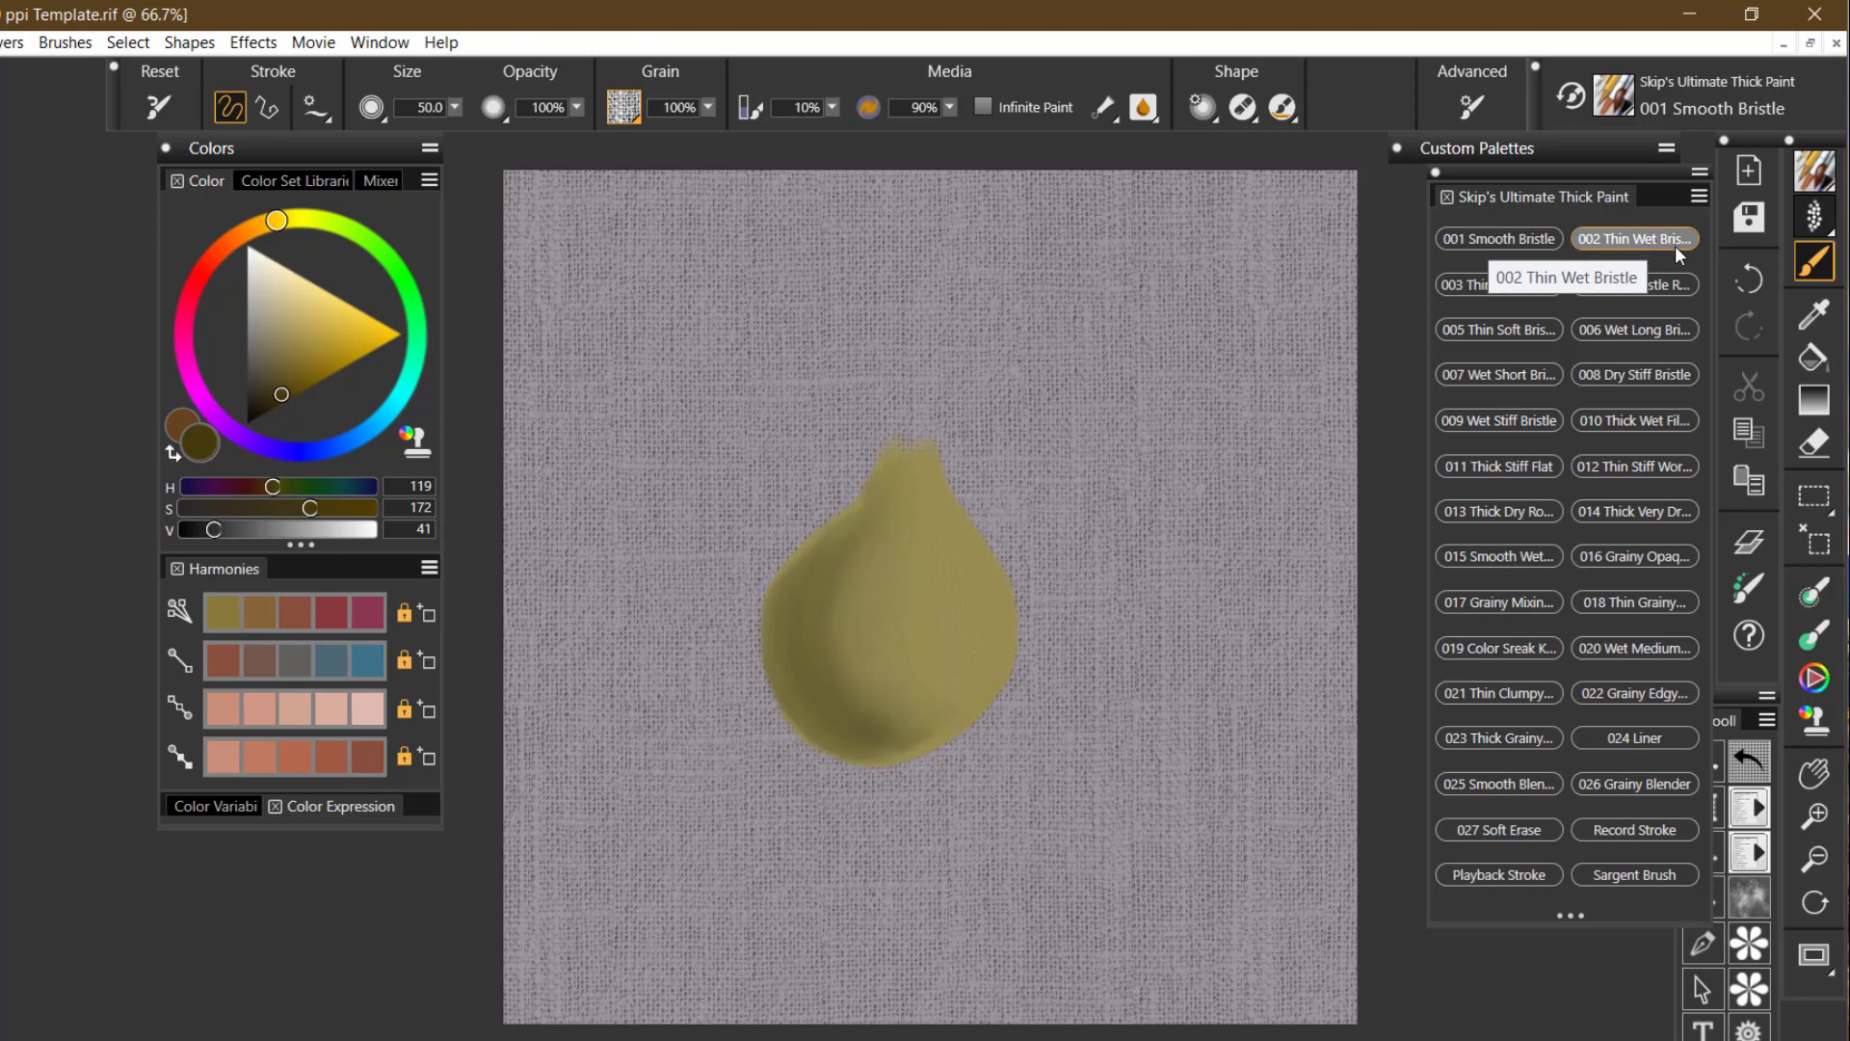
- With 002 Thin Wet Bristle, try a bright yellow stroke beside the pear, darken the colour, and undo it
click(1646, 239)
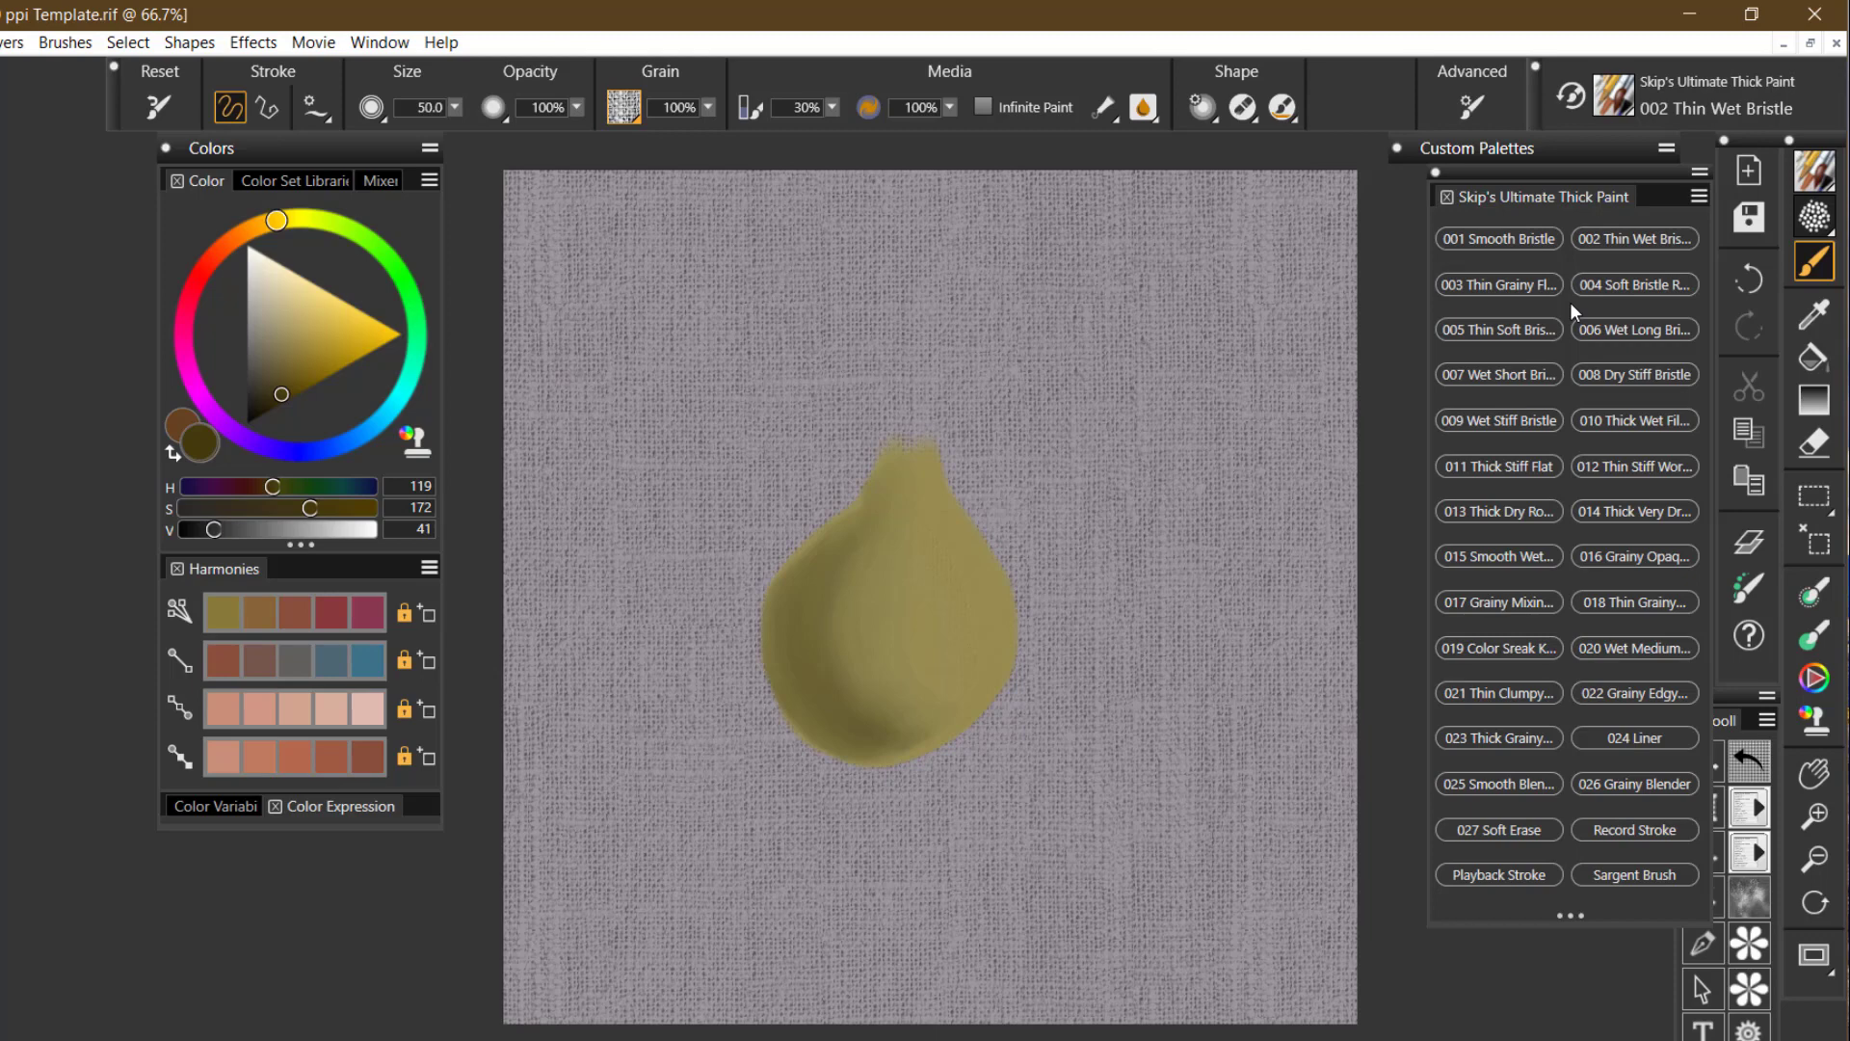
click(313, 351)
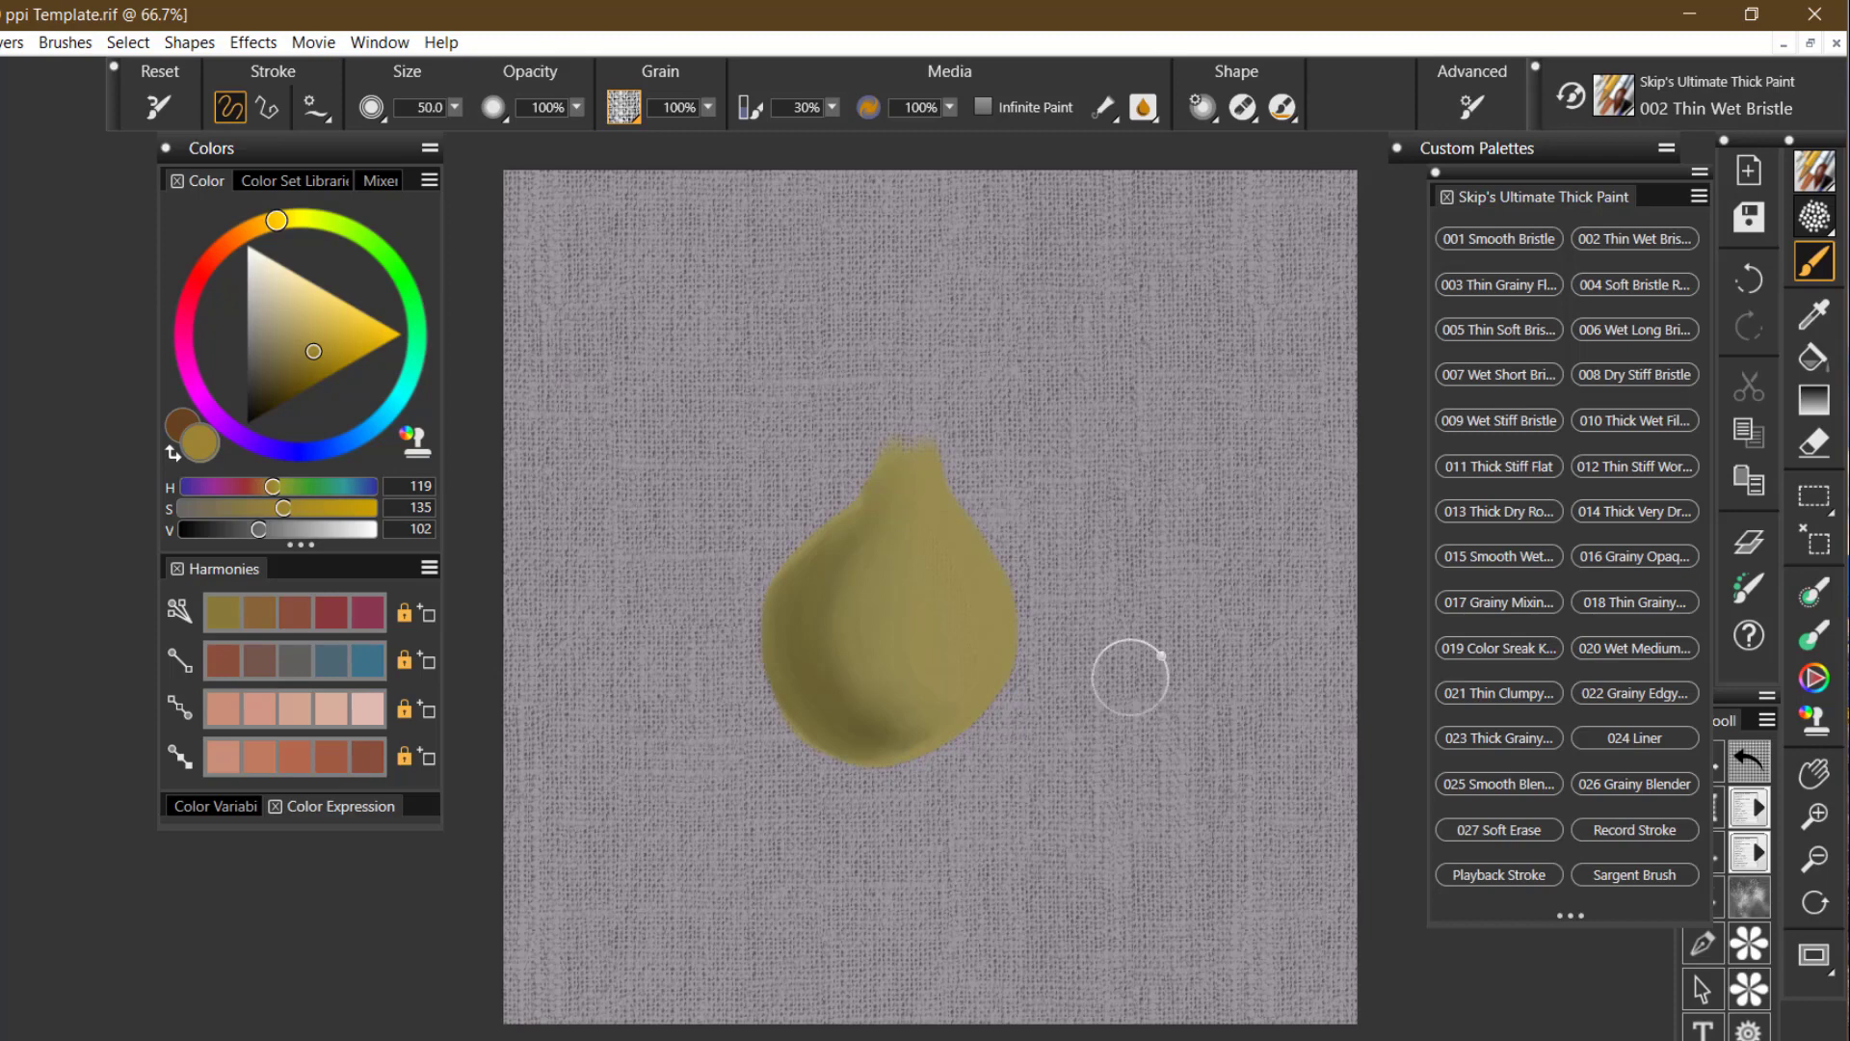
drag(1121, 667, 1007, 824)
mouse_move(1054, 751)
mouse_down()
mouse_move(1156, 611)
mouse_move(1073, 669)
mouse_move(1007, 821)
mouse_up()
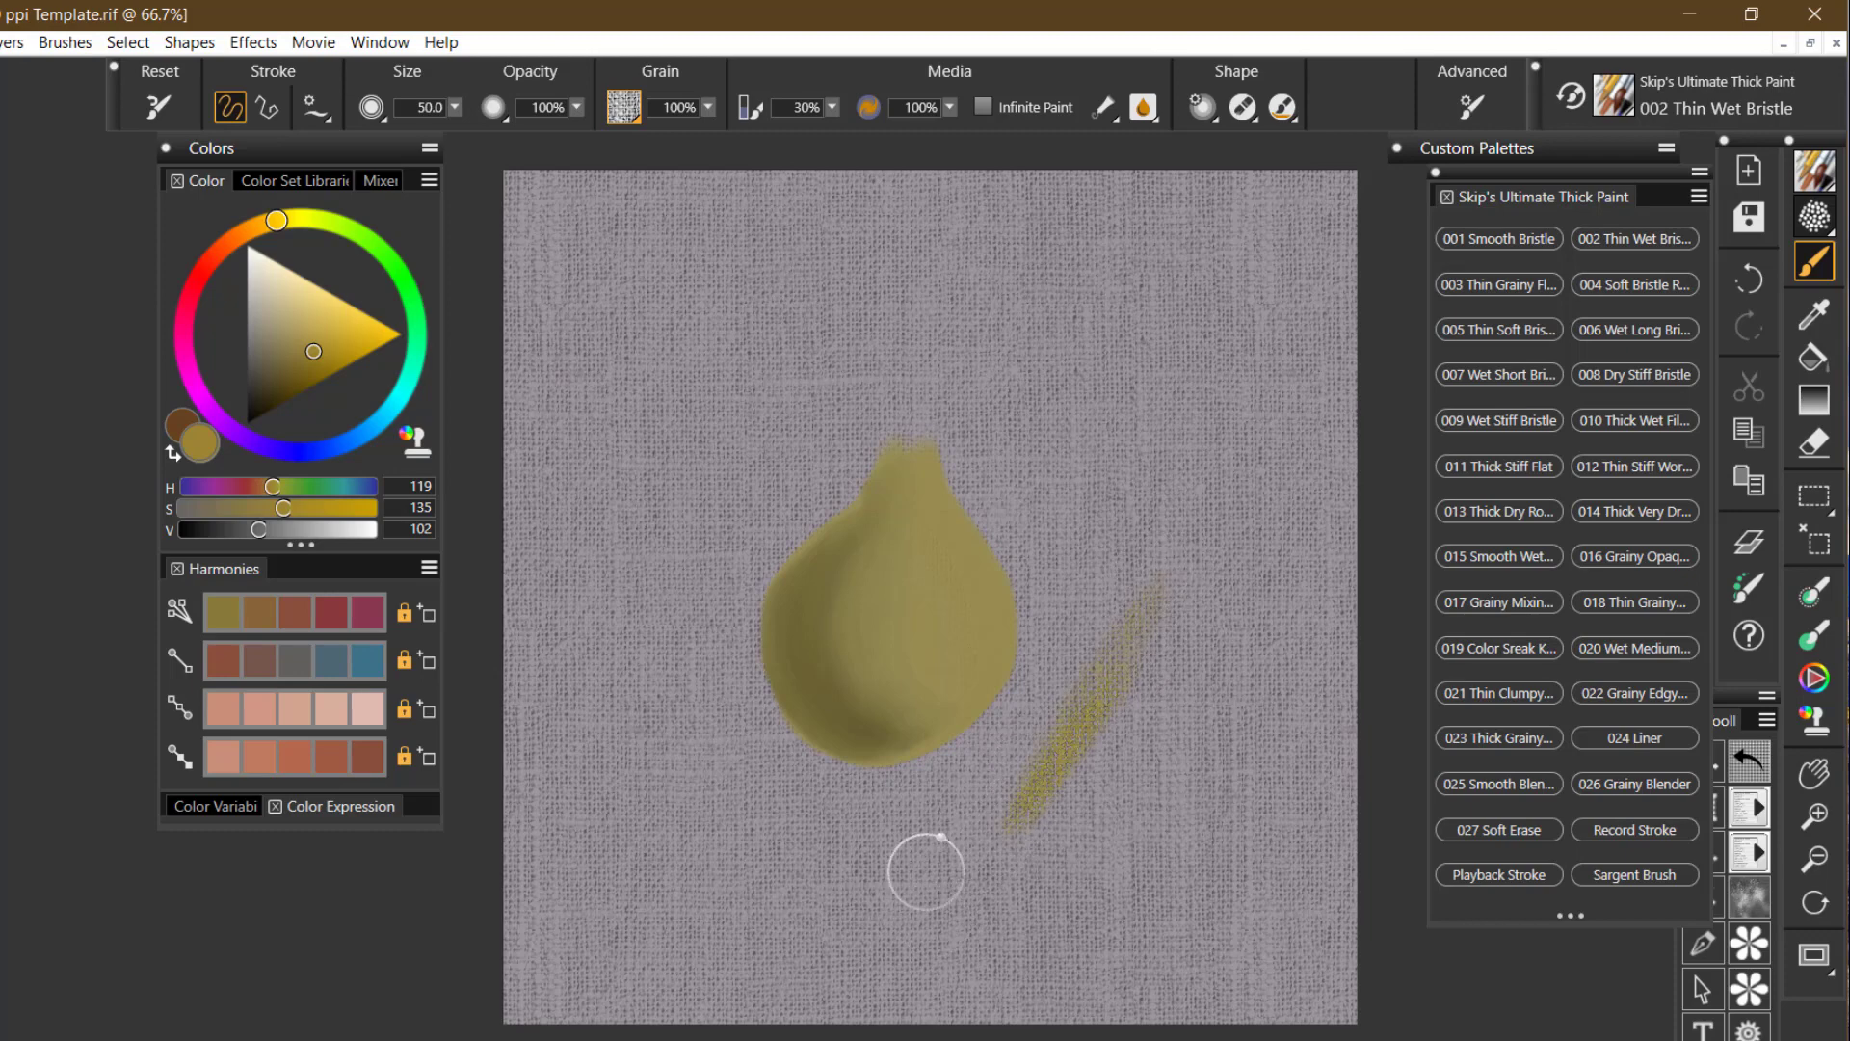
drag(268, 379, 279, 376)
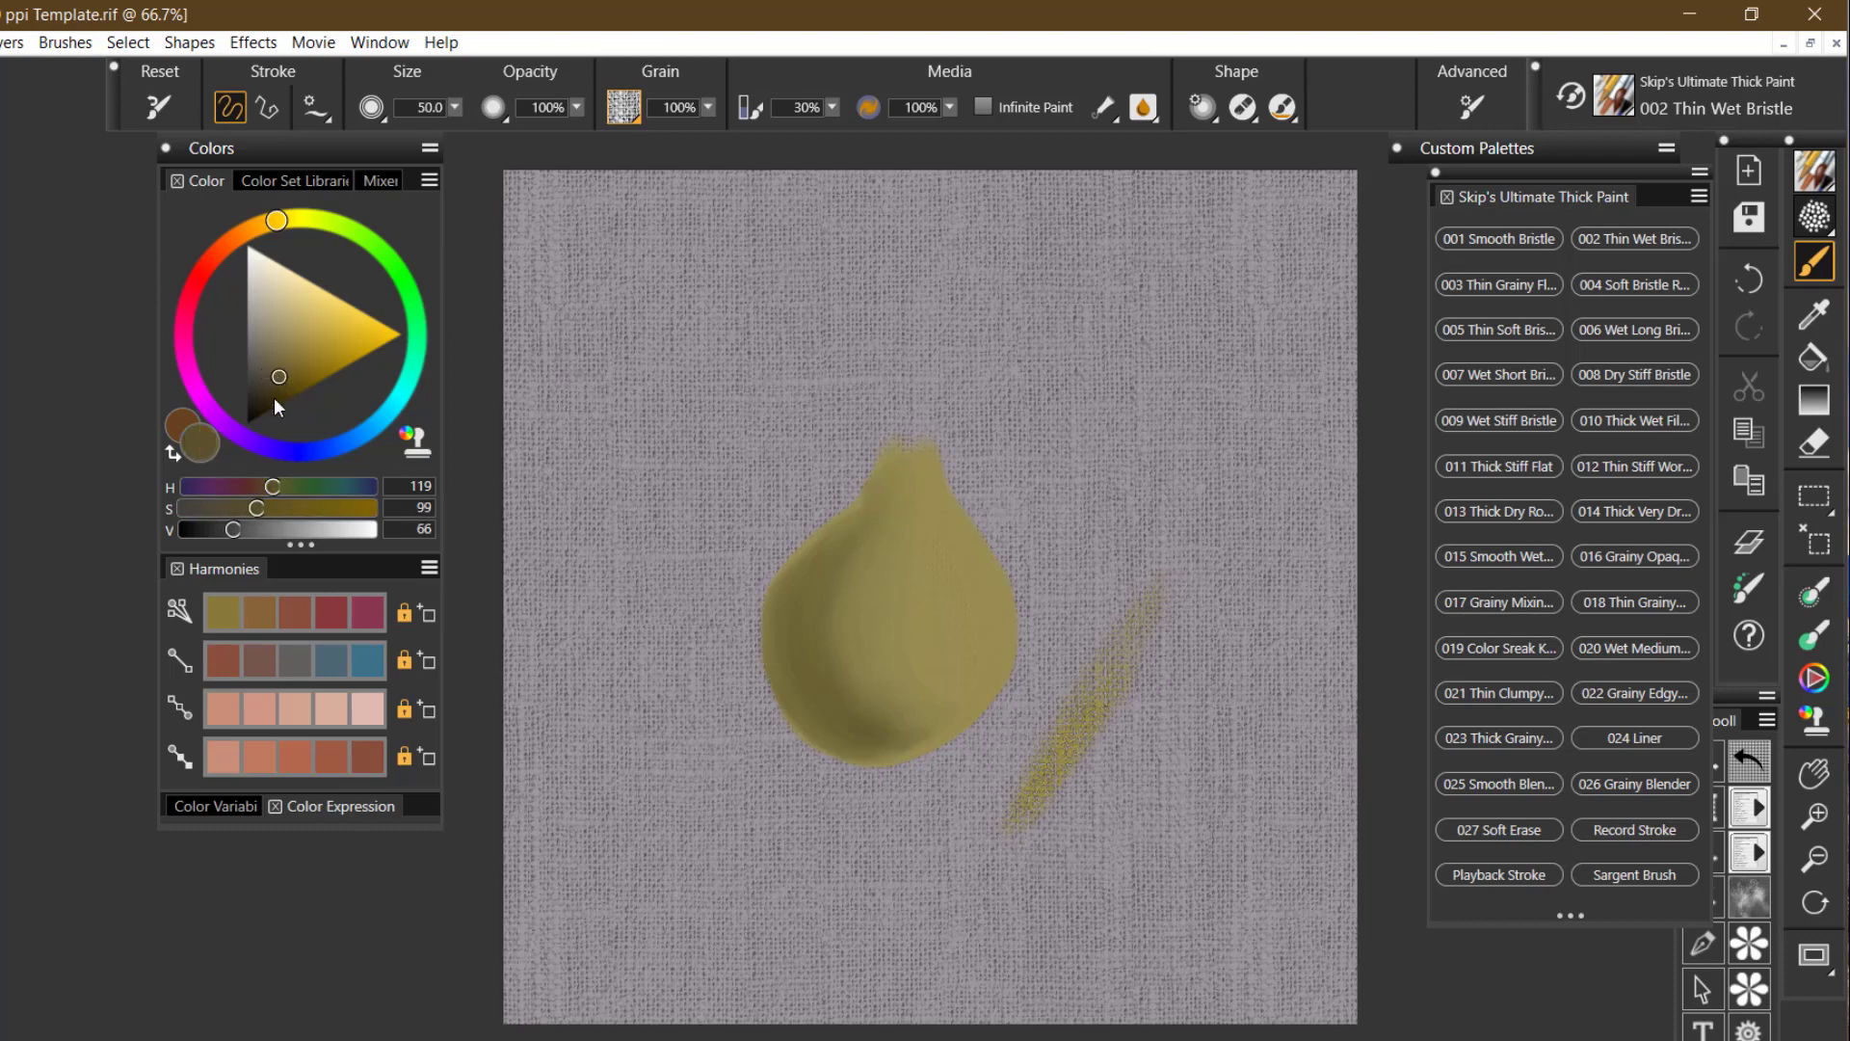
key(ctrl+z)
key(ctrl+z)
- Paint a dark olive patch right of the pear and a diagonal stroke across it
mouse_move(1152, 620)
mouse_down()
mouse_move(1027, 815)
mouse_move(1174, 567)
mouse_move(995, 833)
mouse_move(1152, 566)
mouse_move(1013, 763)
mouse_move(1169, 571)
mouse_move(1033, 785)
mouse_move(1137, 636)
mouse_move(1149, 626)
mouse_move(1050, 783)
mouse_move(1177, 612)
mouse_move(1048, 812)
mouse_move(1179, 624)
mouse_move(1048, 804)
mouse_move(1168, 632)
mouse_move(1074, 789)
mouse_move(1197, 641)
mouse_move(1093, 821)
mouse_move(1215, 632)
mouse_move(1200, 716)
mouse_move(1129, 566)
mouse_move(1225, 668)
mouse_move(1134, 594)
mouse_move(1201, 716)
mouse_move(1103, 615)
mouse_move(1188, 752)
mouse_move(1098, 669)
mouse_move(1153, 778)
mouse_move(1078, 717)
mouse_move(1140, 803)
mouse_move(1050, 735)
mouse_move(1102, 814)
mouse_move(1027, 767)
mouse_move(1128, 616)
mouse_move(1034, 813)
mouse_move(1182, 635)
mouse_move(1167, 738)
mouse_move(1212, 664)
mouse_move(1135, 830)
mouse_move(1210, 664)
mouse_move(1117, 771)
mouse_move(1178, 654)
mouse_move(1077, 773)
mouse_move(1151, 582)
mouse_move(989, 839)
mouse_up()
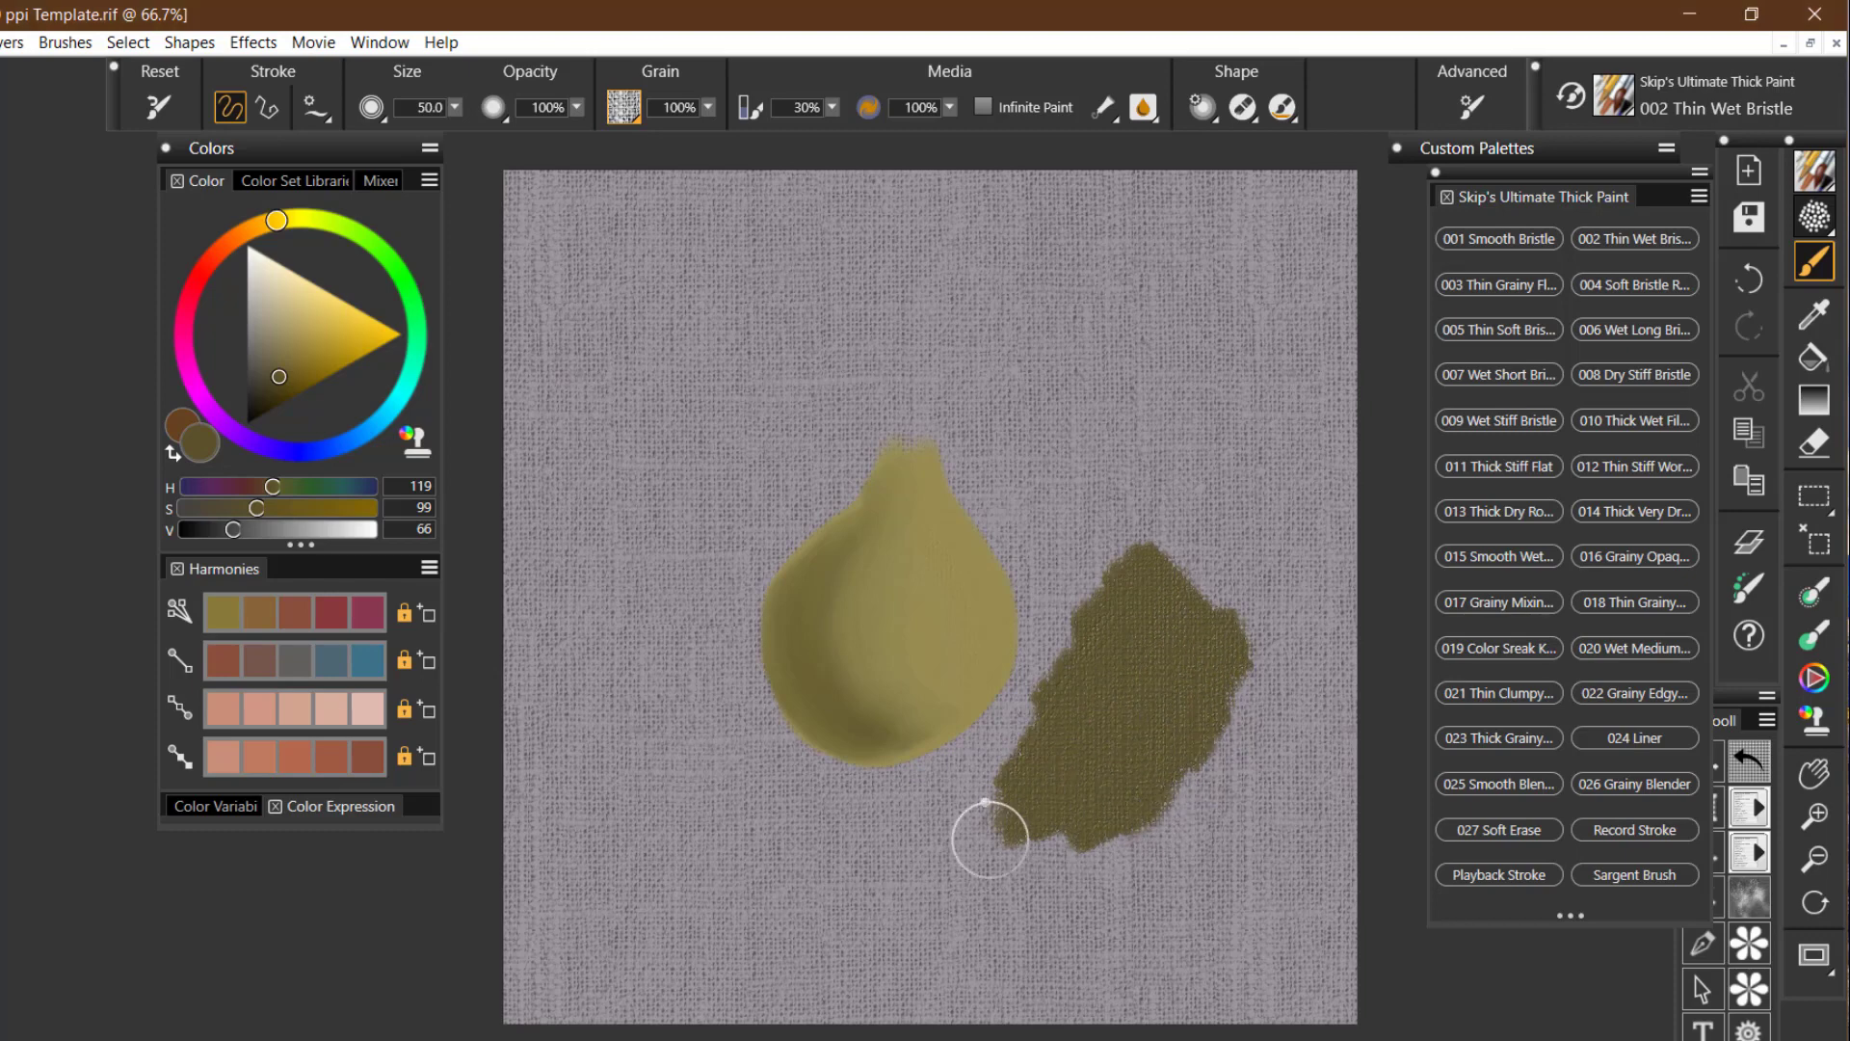
mouse_move(1050, 508)
mouse_down()
mouse_move(983, 549)
mouse_move(751, 803)
mouse_up()
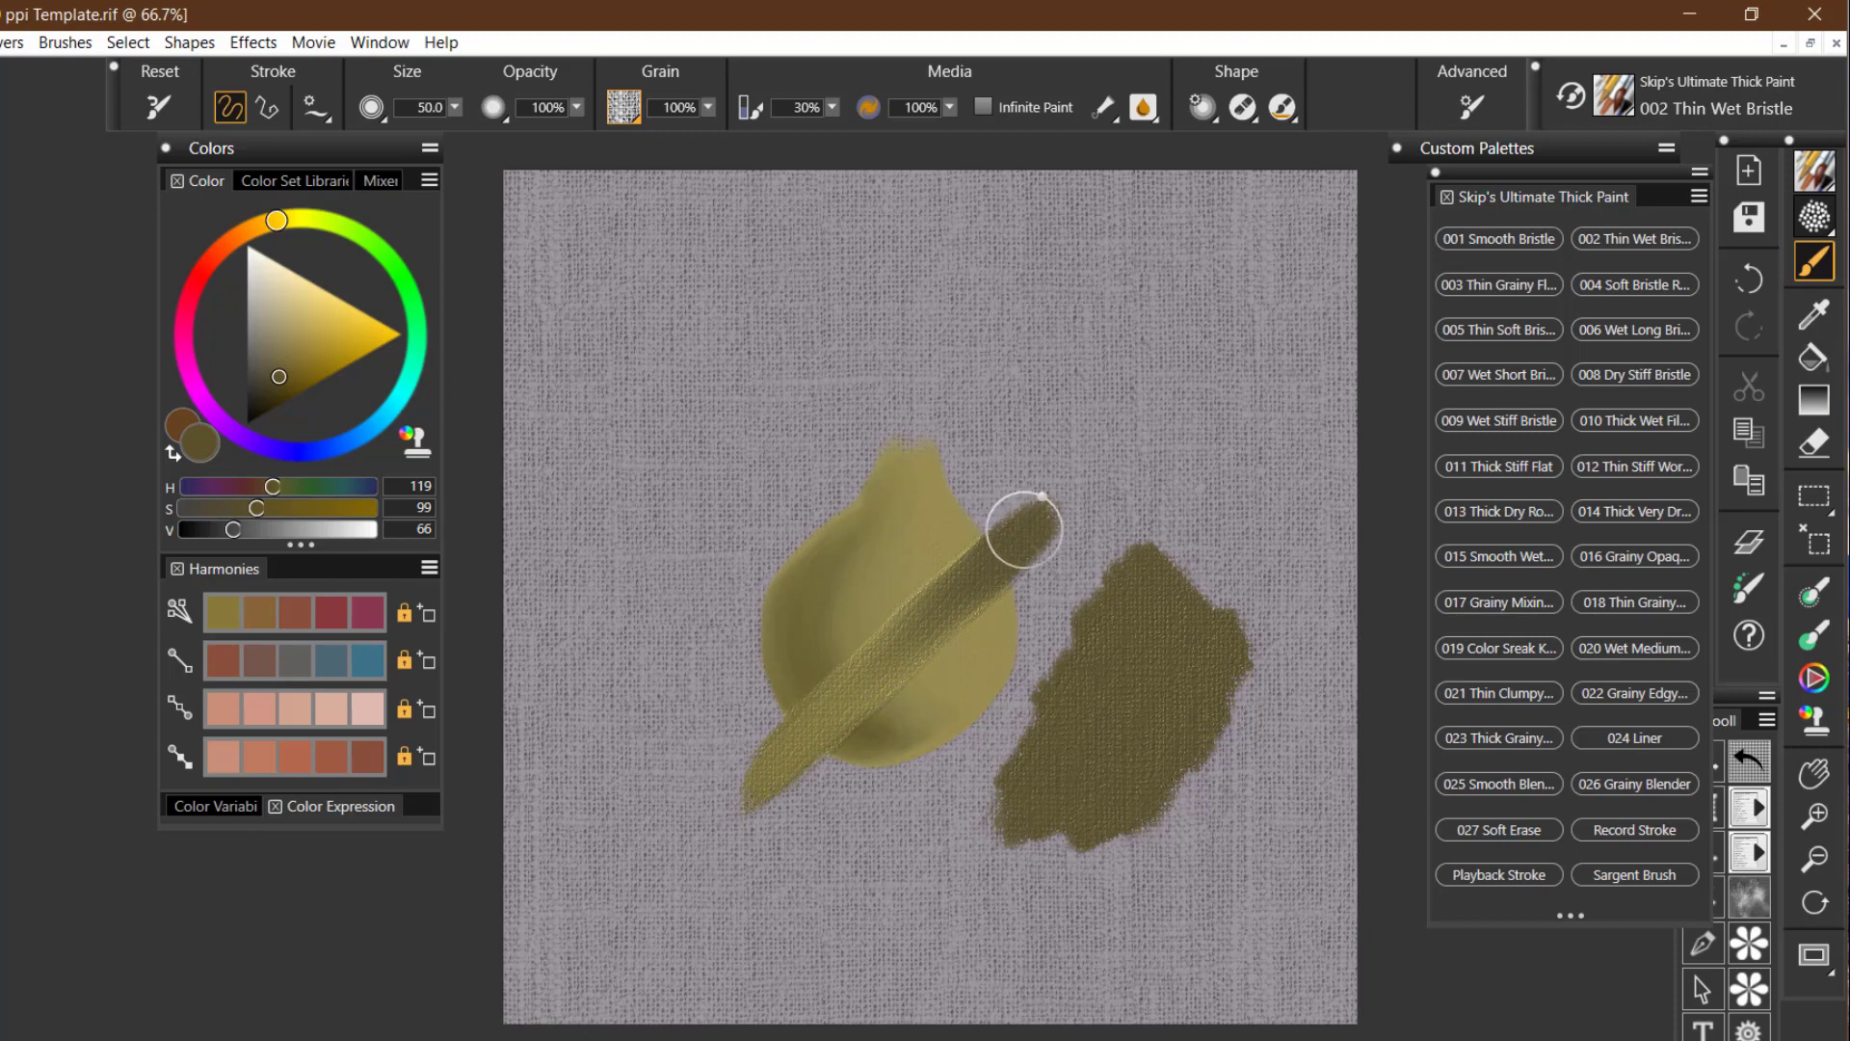
mouse_move(1032, 529)
mouse_down()
mouse_move(752, 799)
mouse_move(1066, 487)
mouse_up()
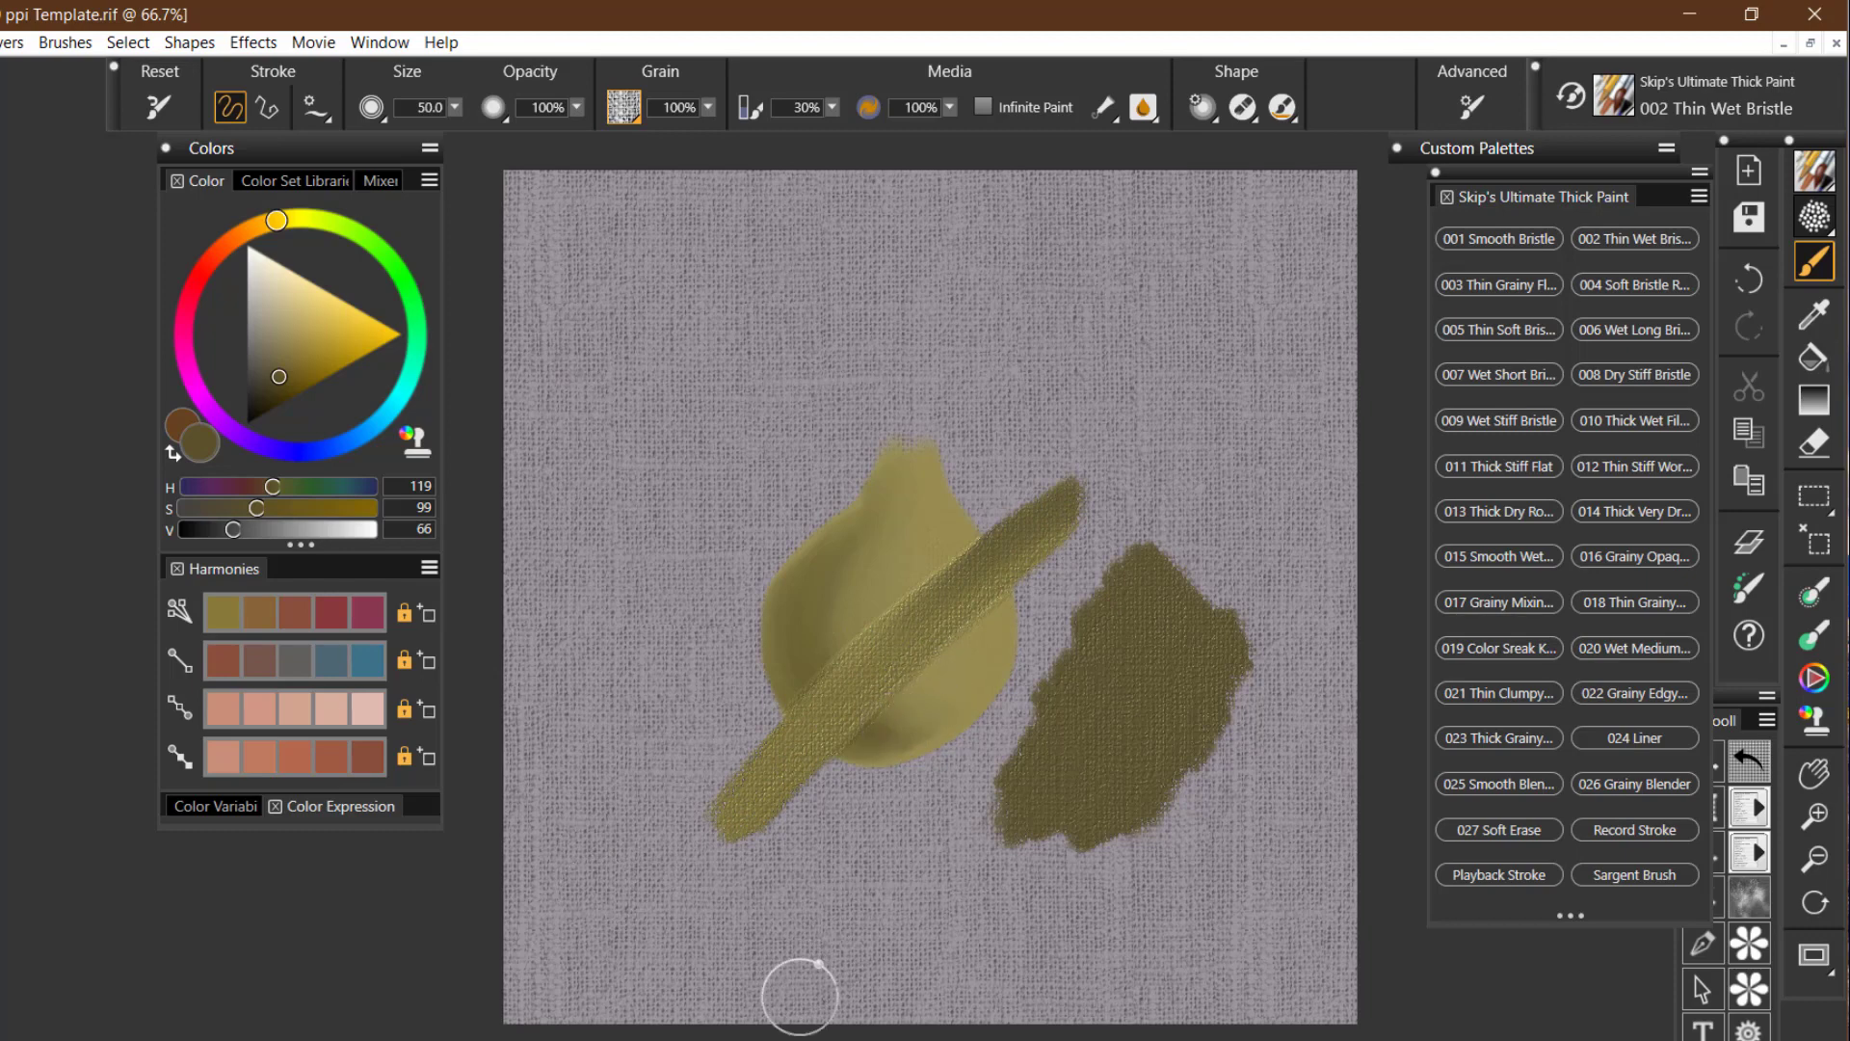
- Clear the canvas and replay the S-shaped stroke in olive gold
key(ctrl+a)
key(Delete)
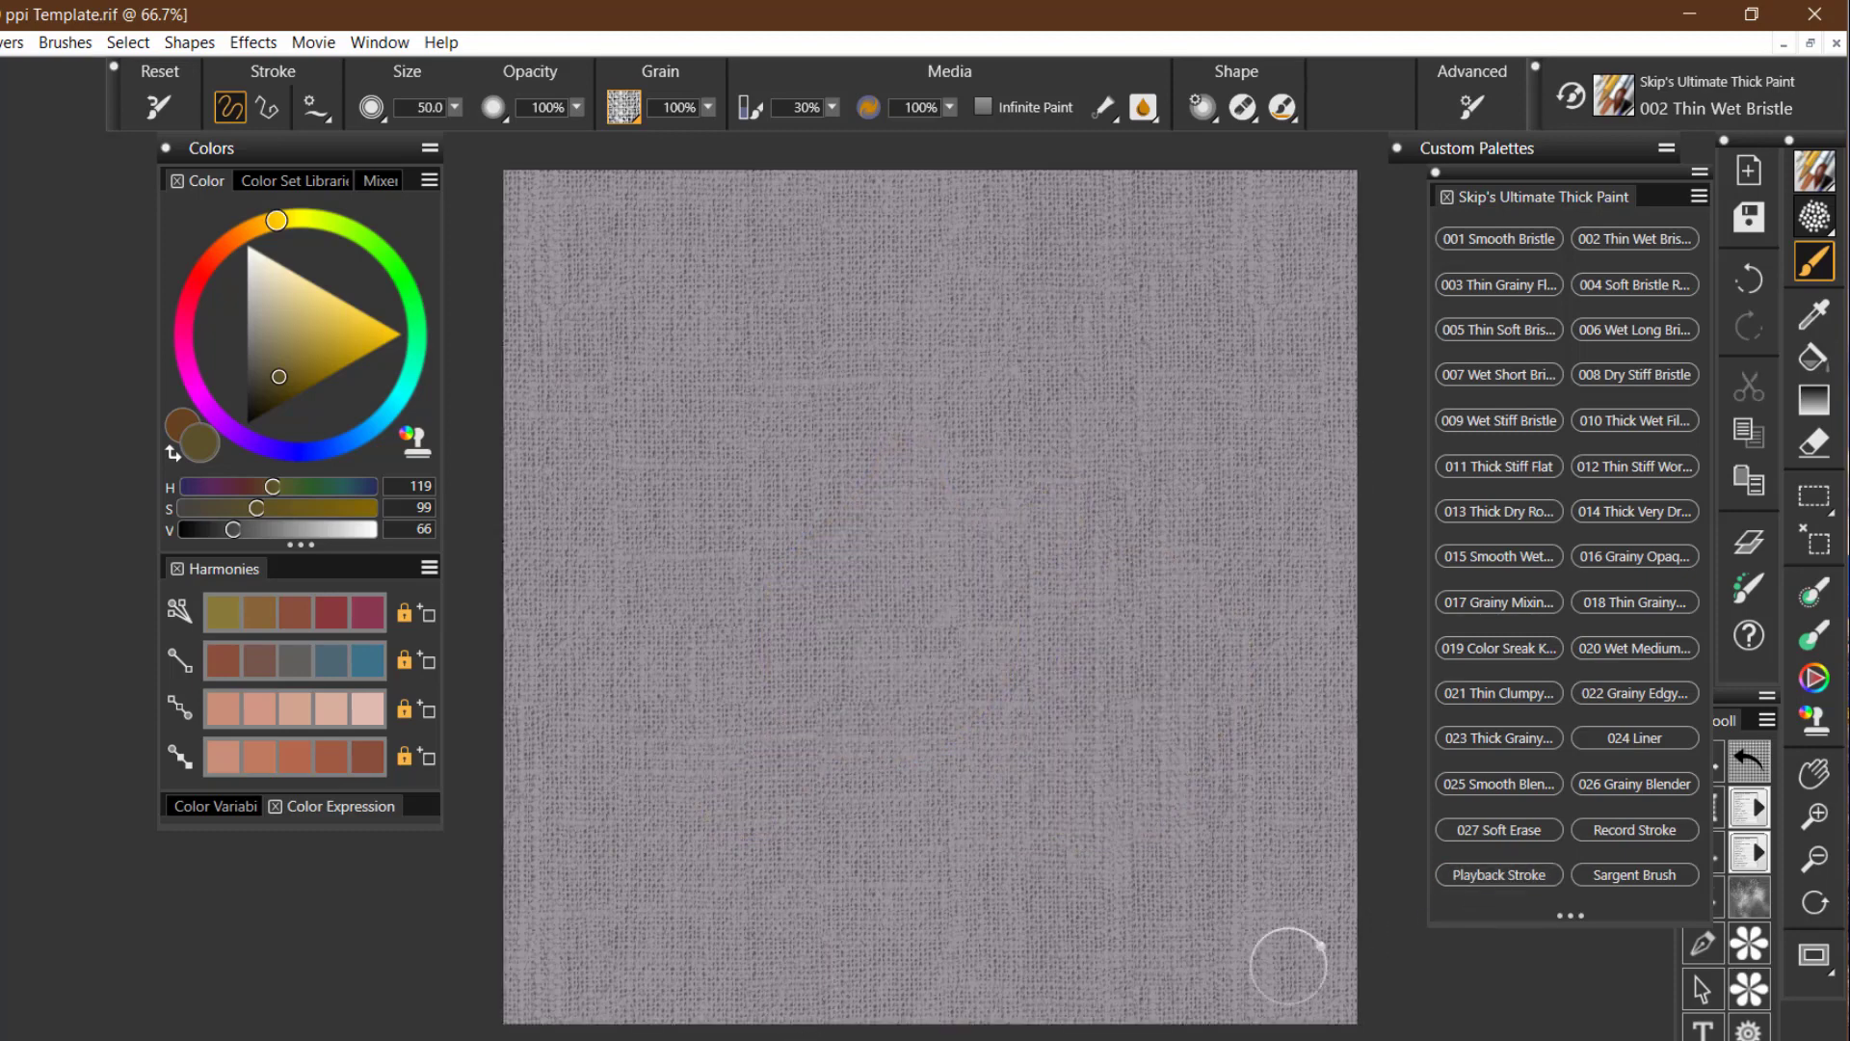
click(240, 598)
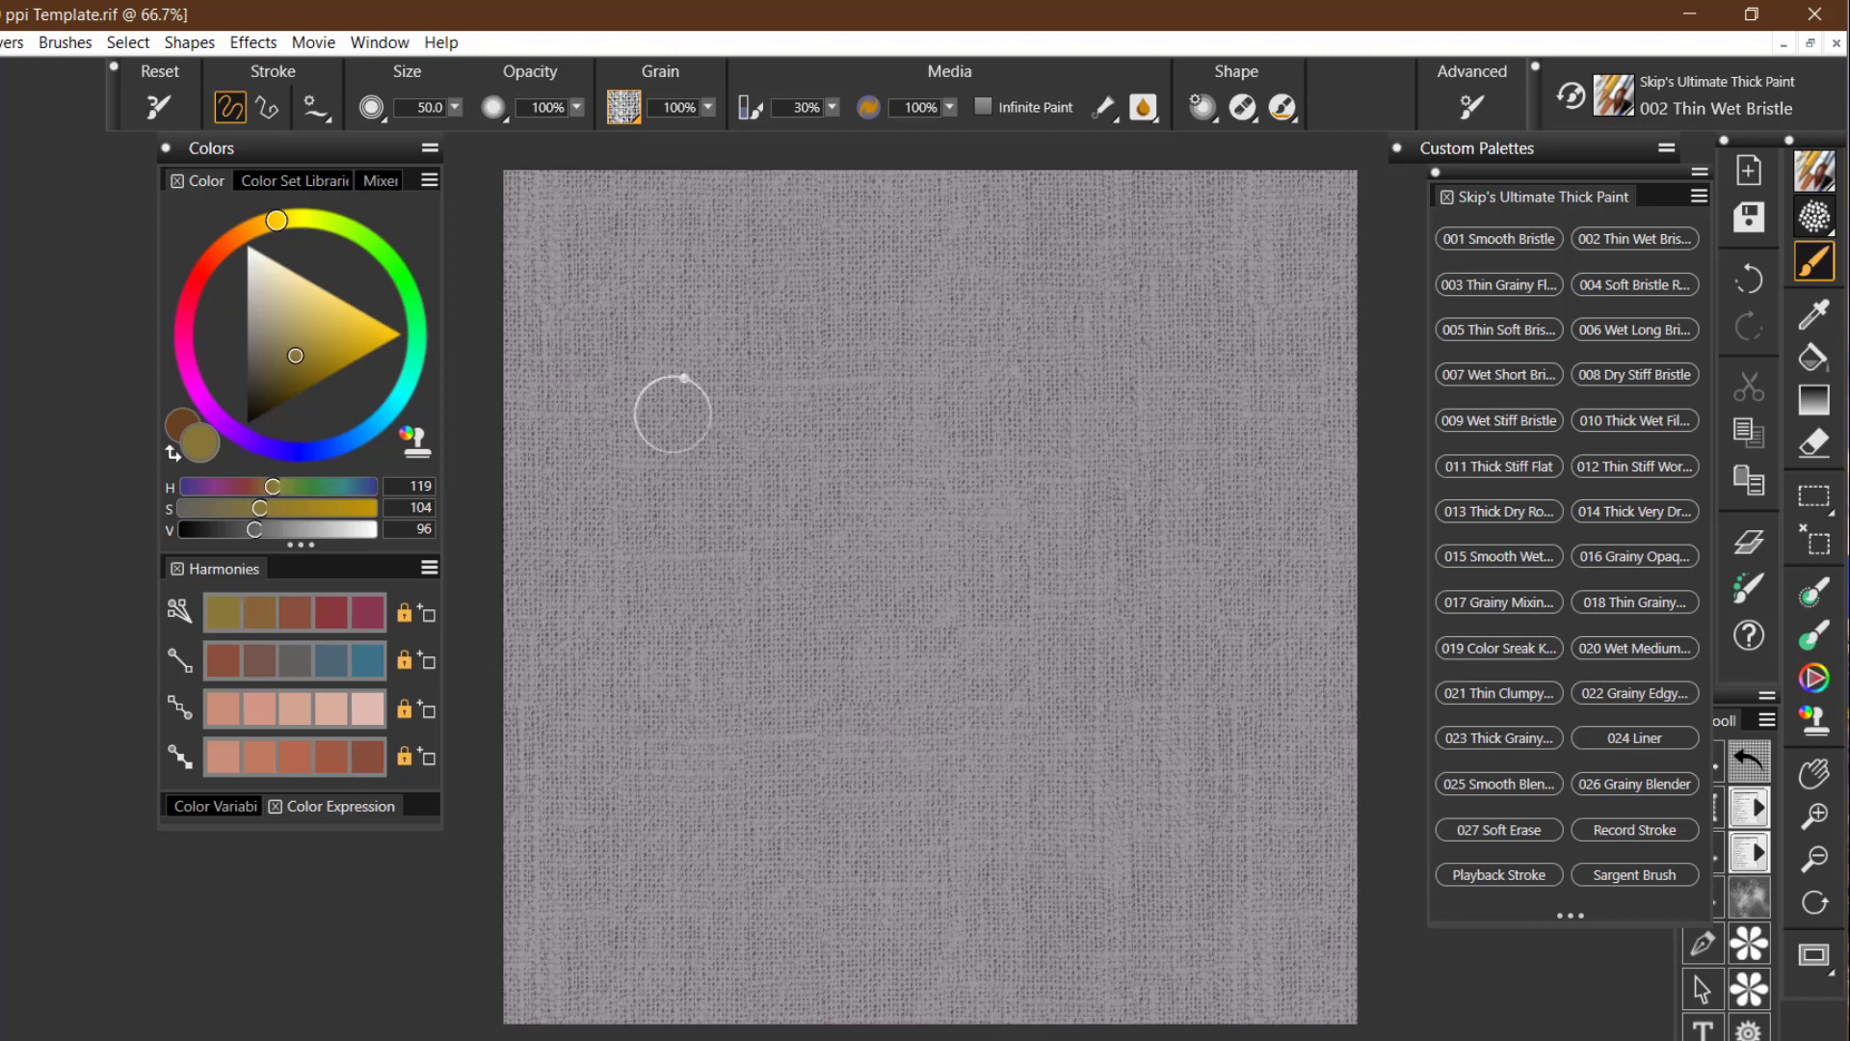
click(684, 437)
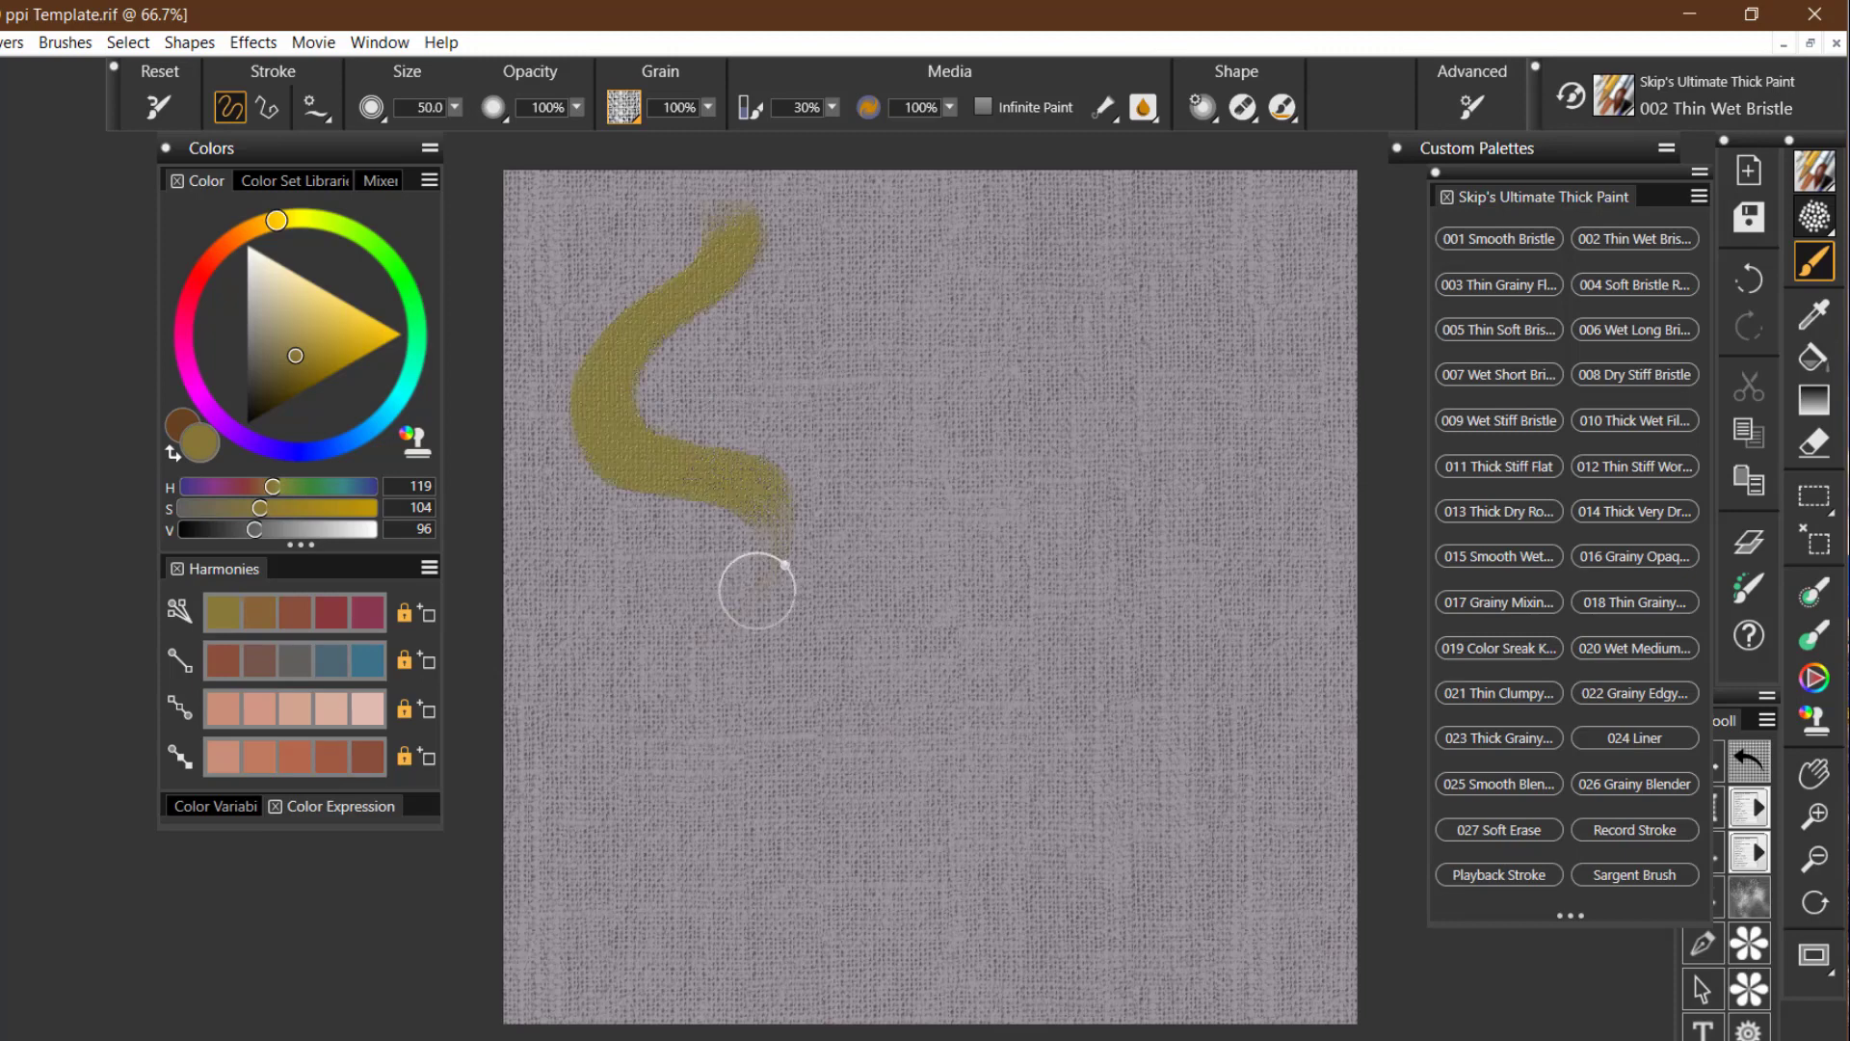
- Replay the stroke in red and blue beside the olive, removing an extra blue stroke
click(327, 628)
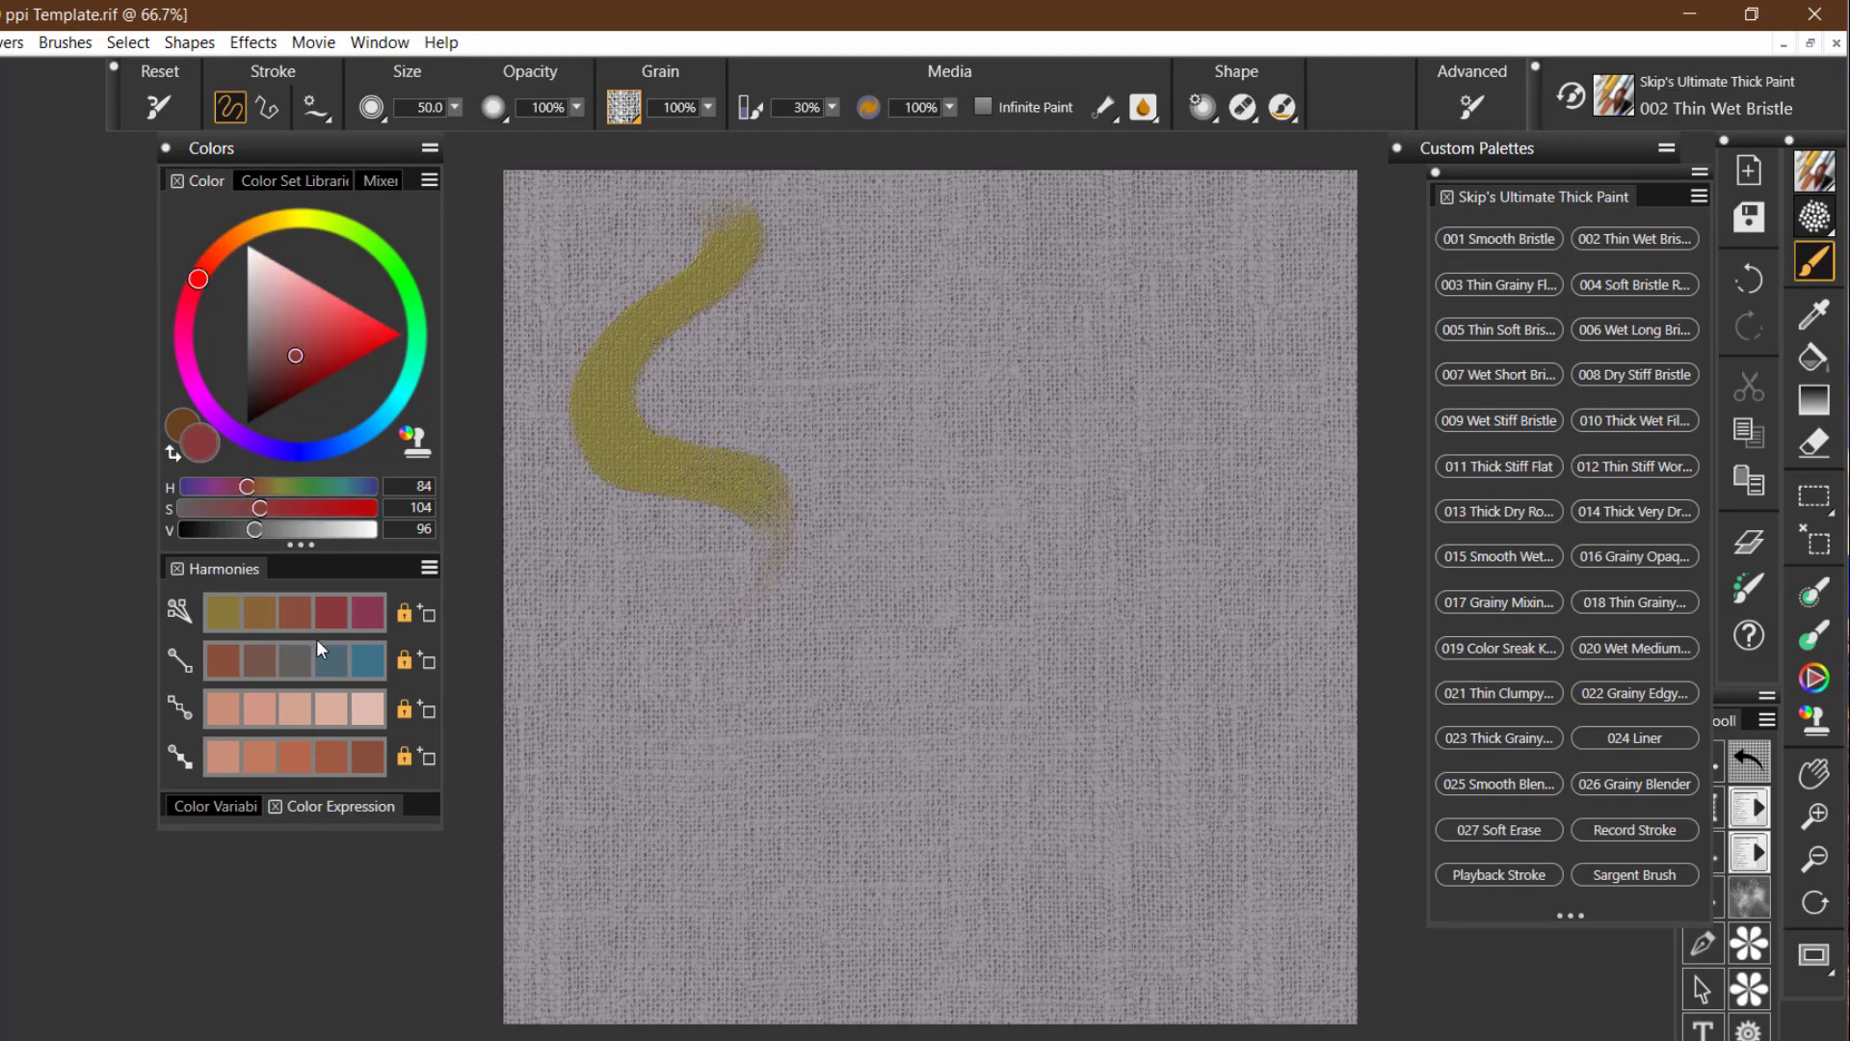
click(745, 456)
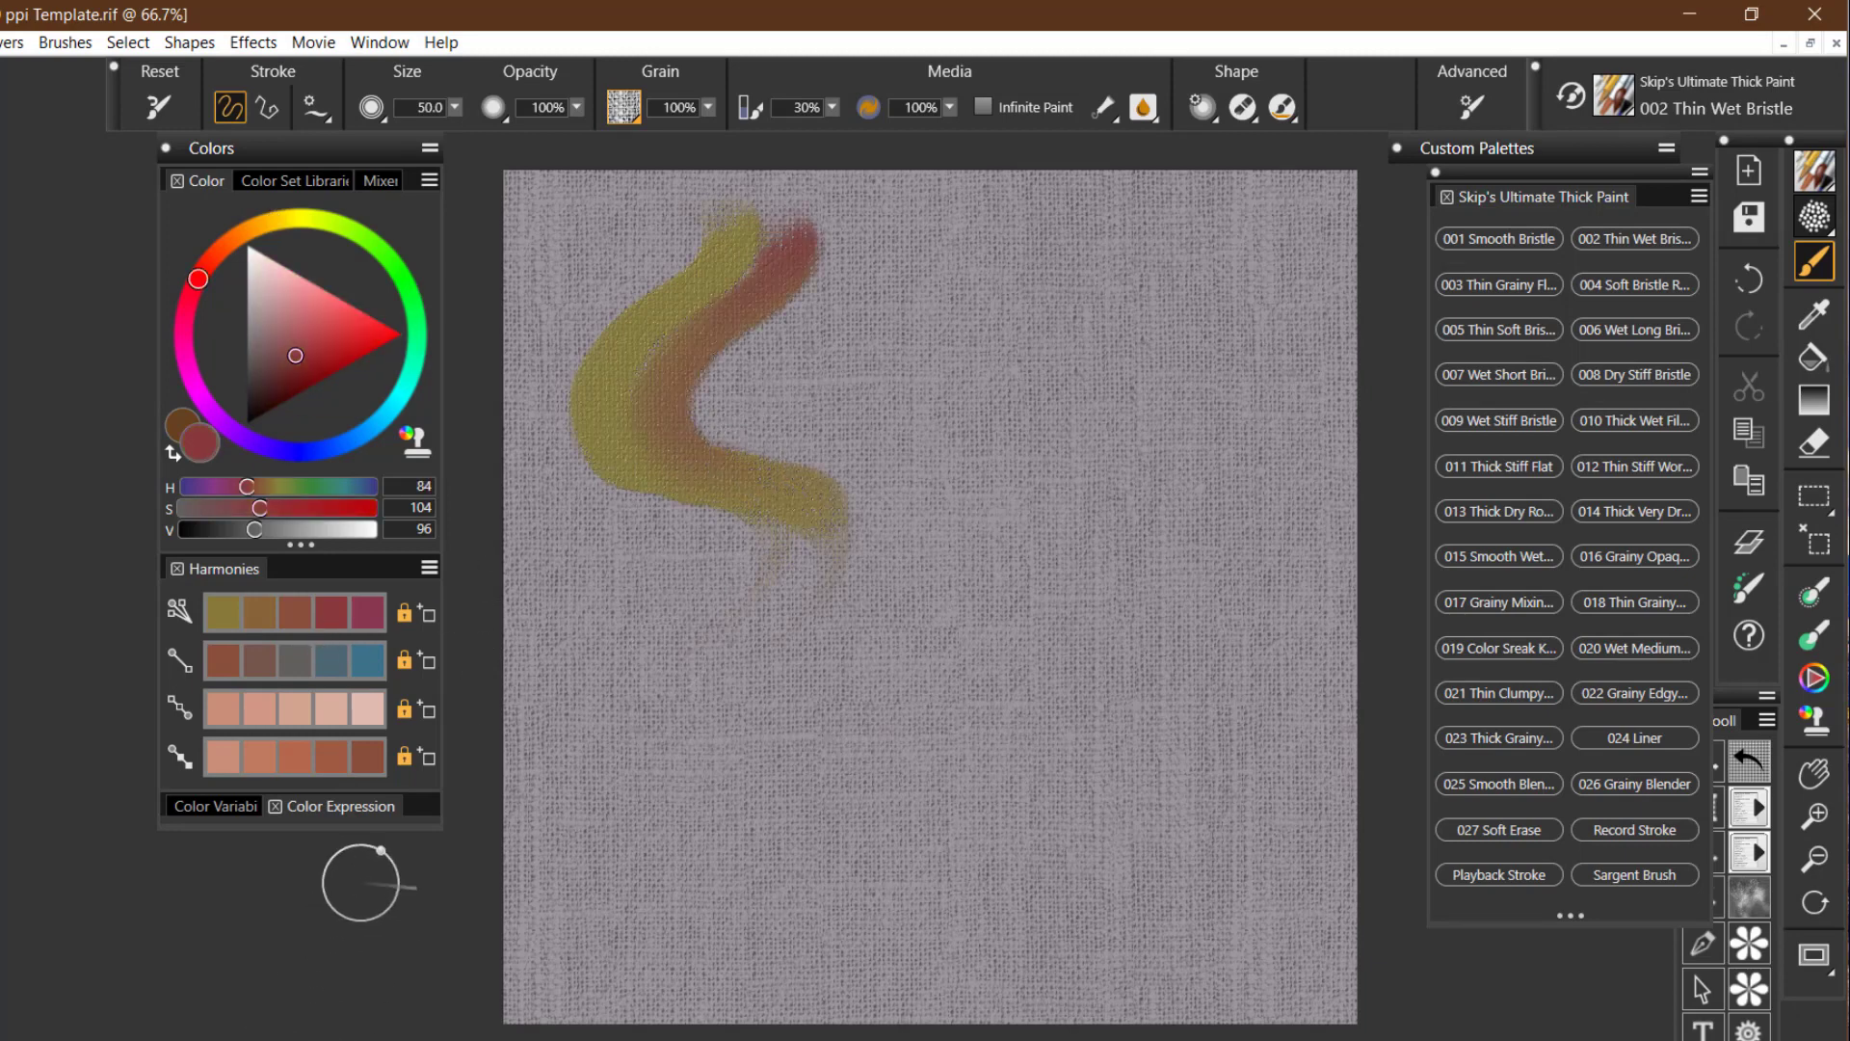
click(376, 663)
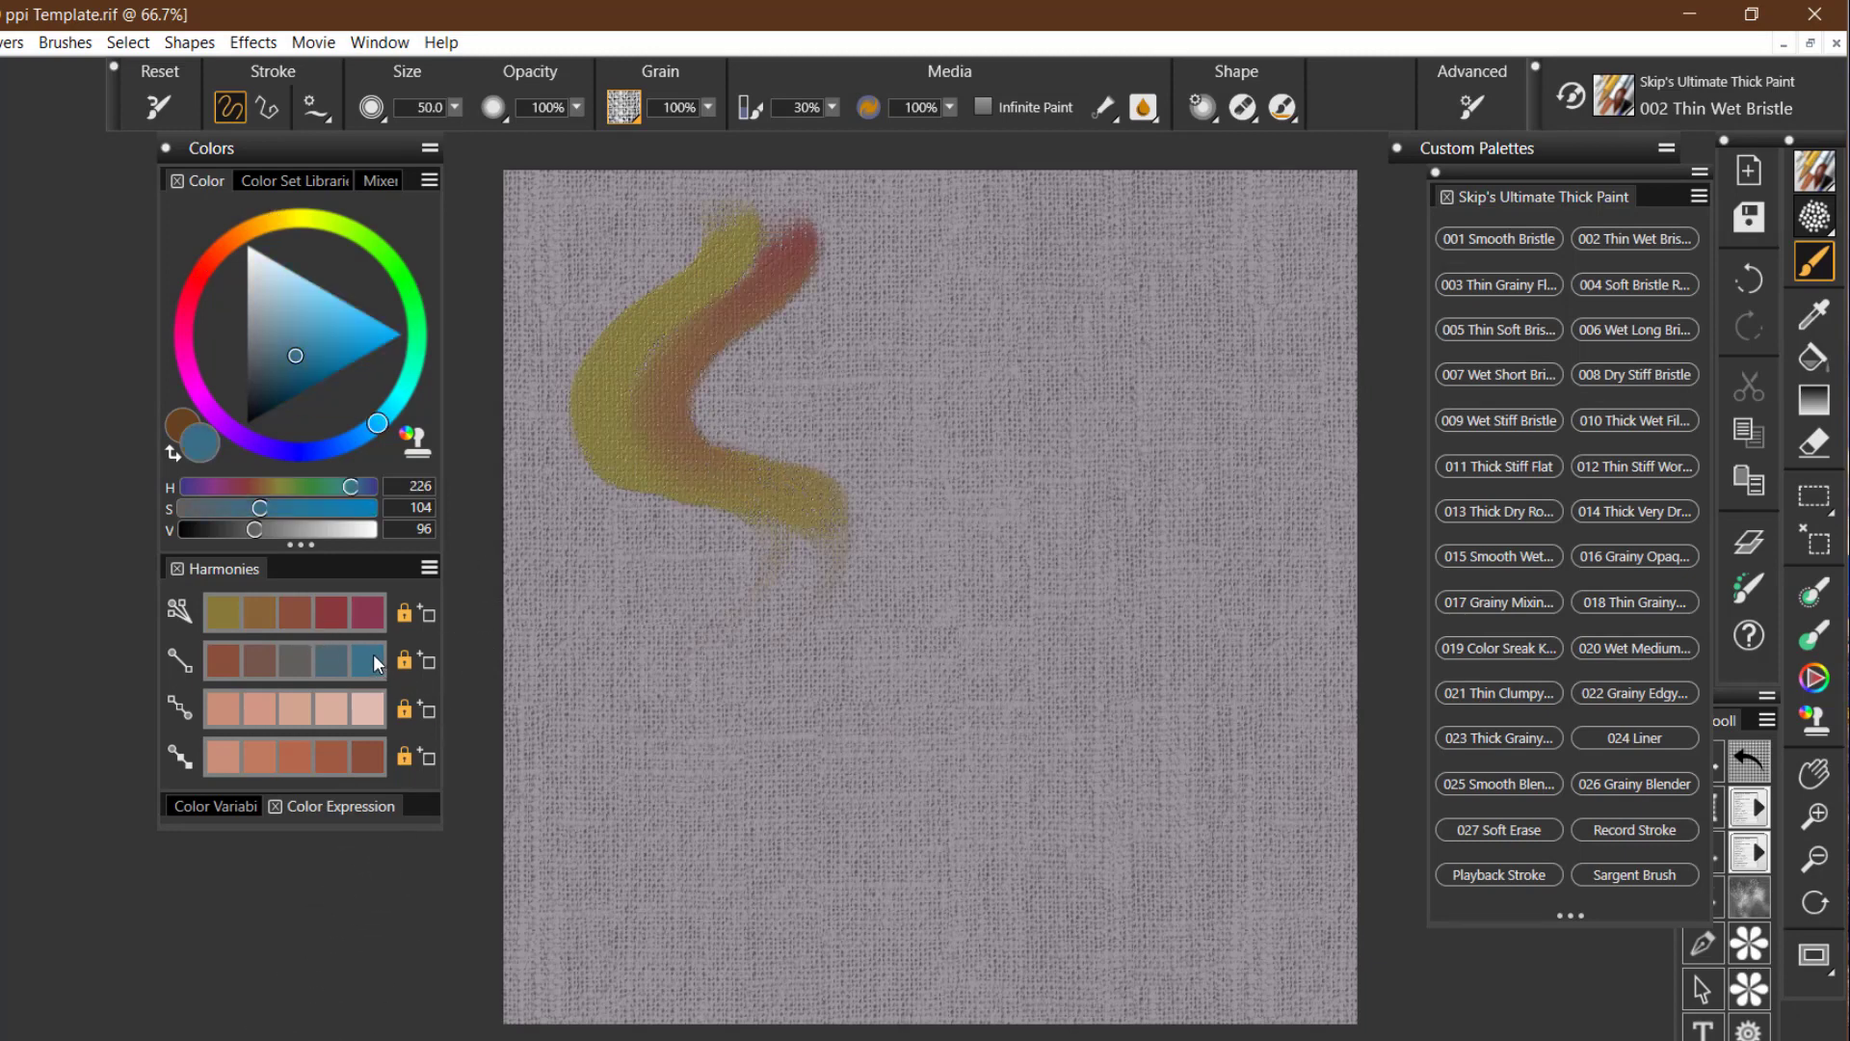
click(797, 463)
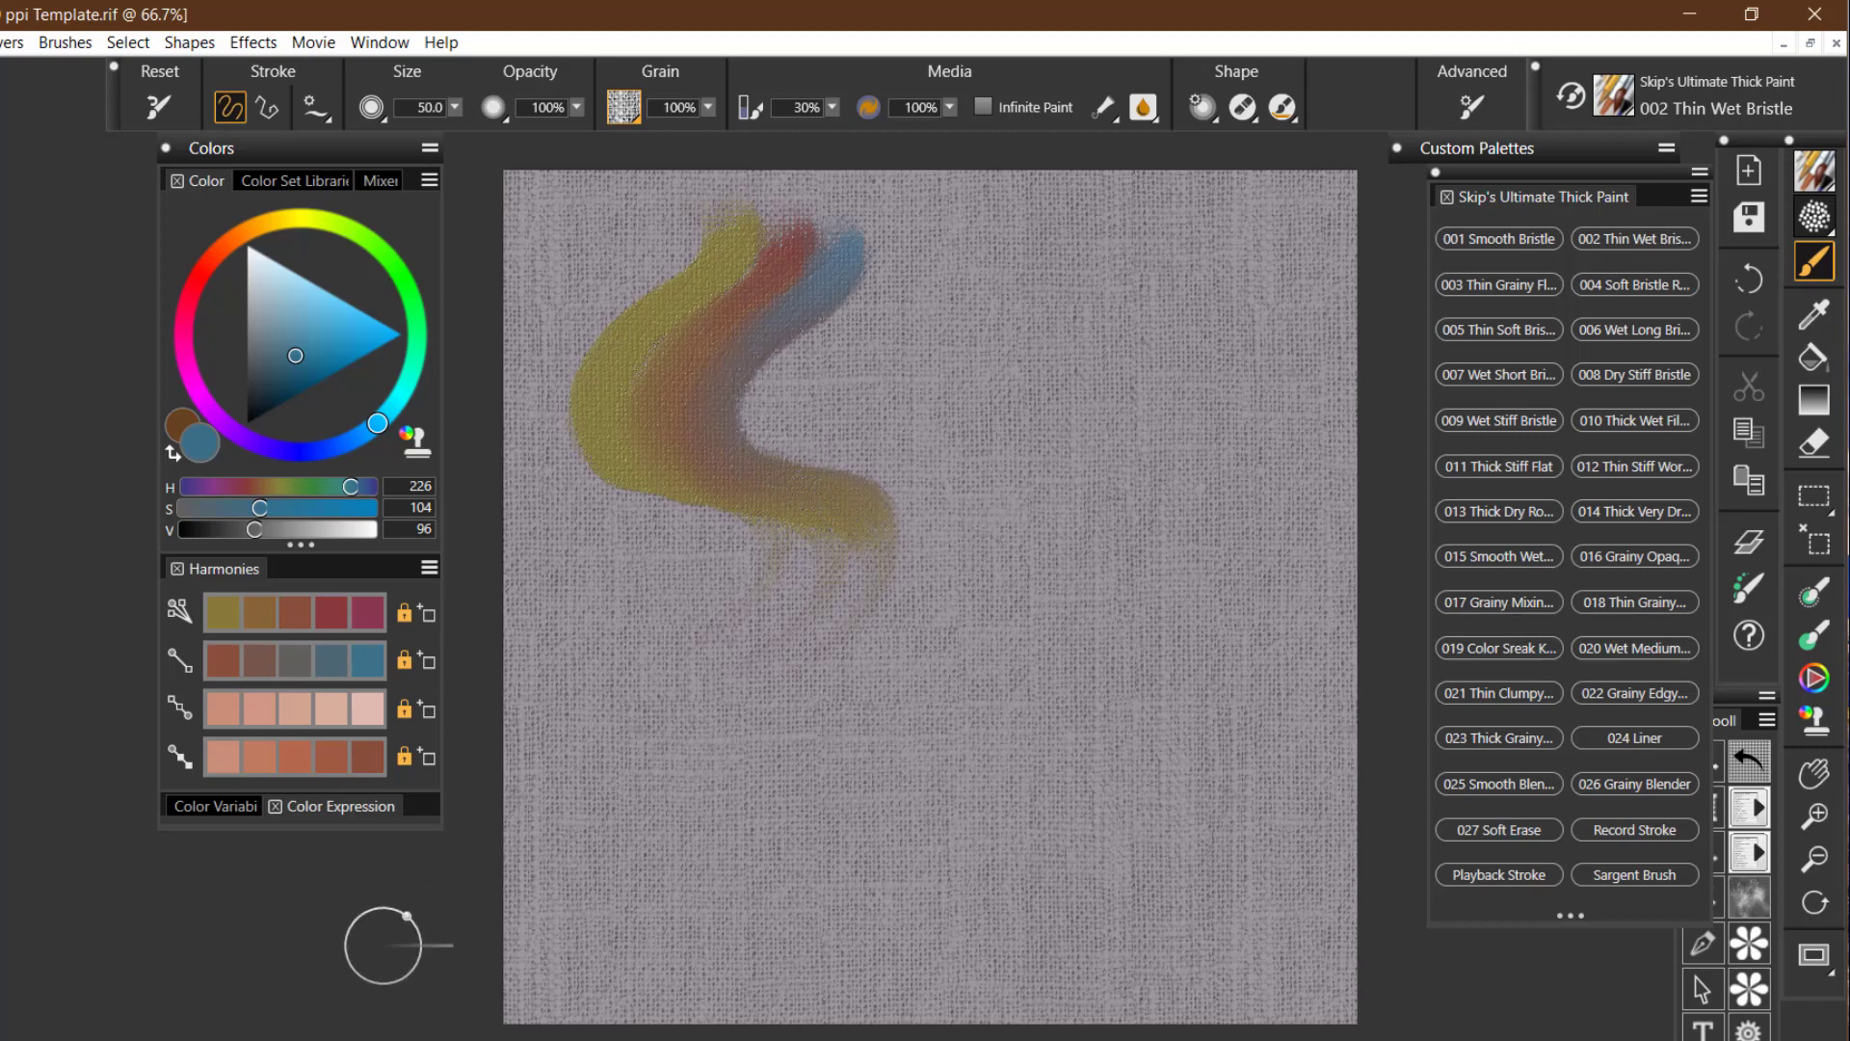
click(1113, 439)
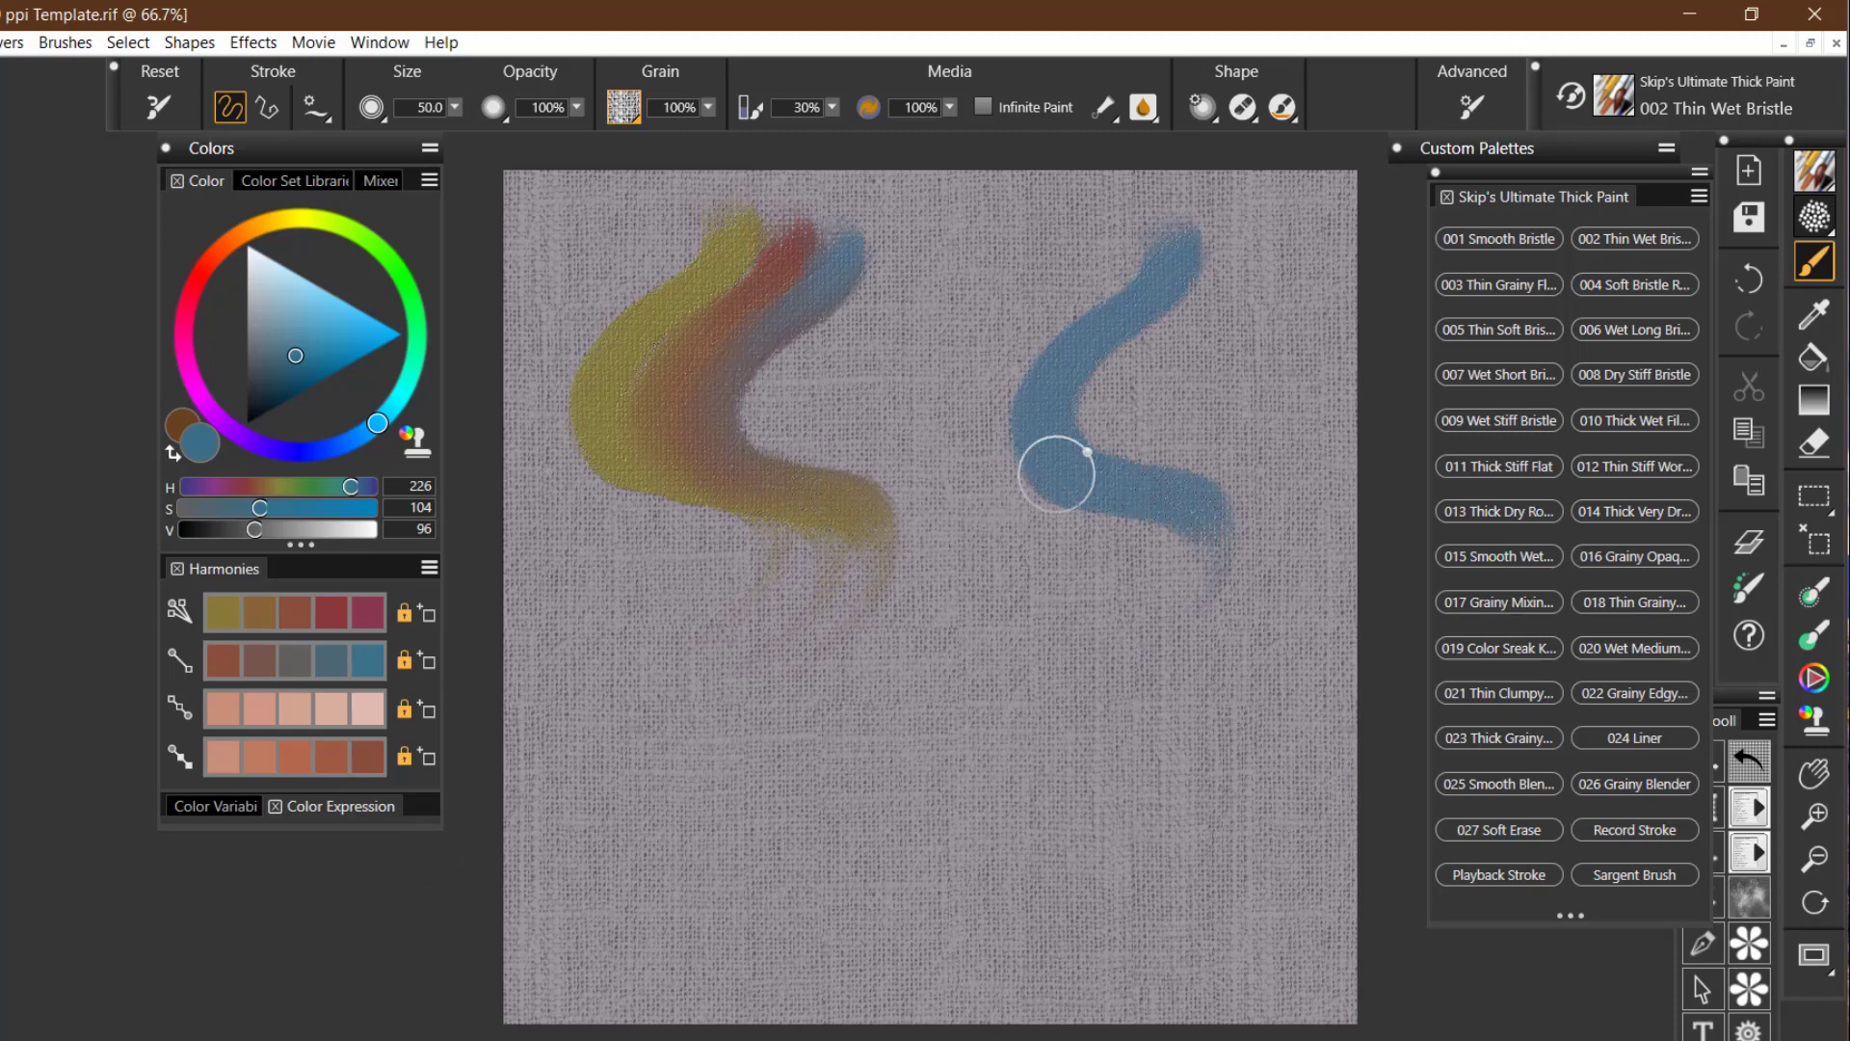
key(ctrl+z)
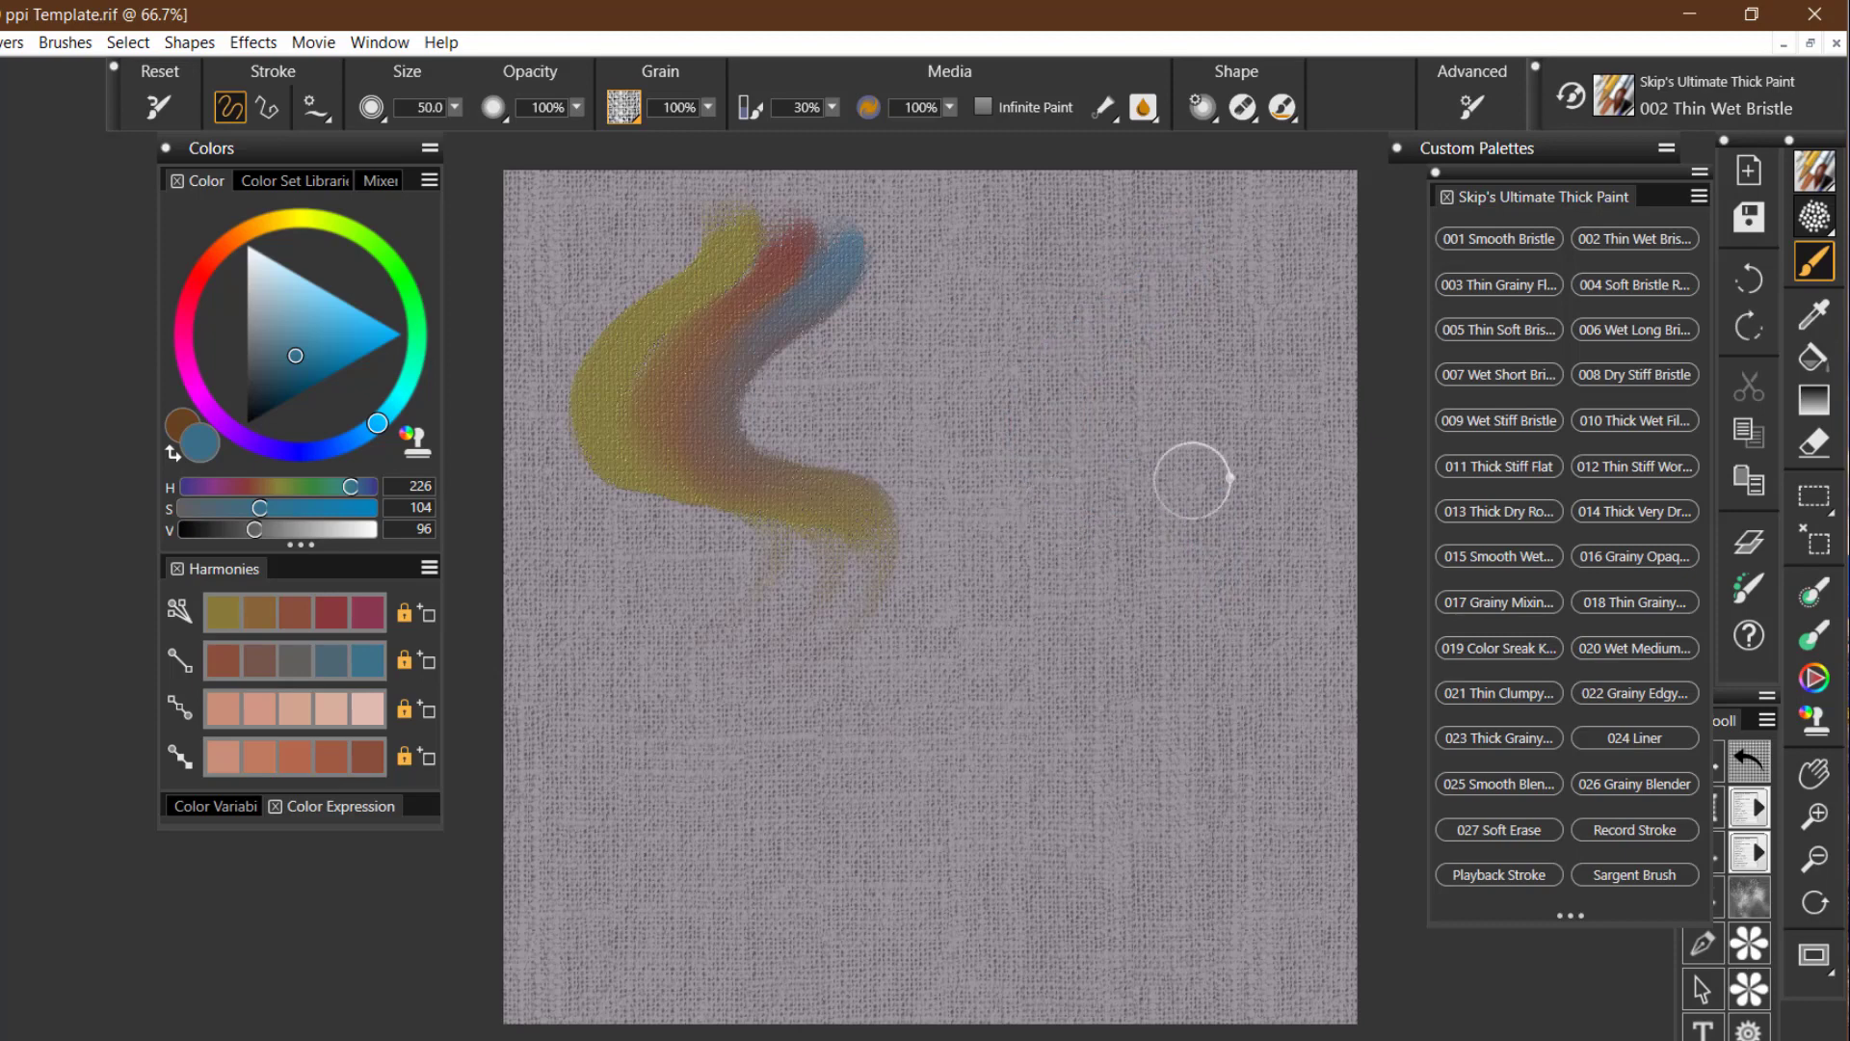
- With 001 Smooth Bristle, paint a blue S-stroke right of the others
click(1489, 239)
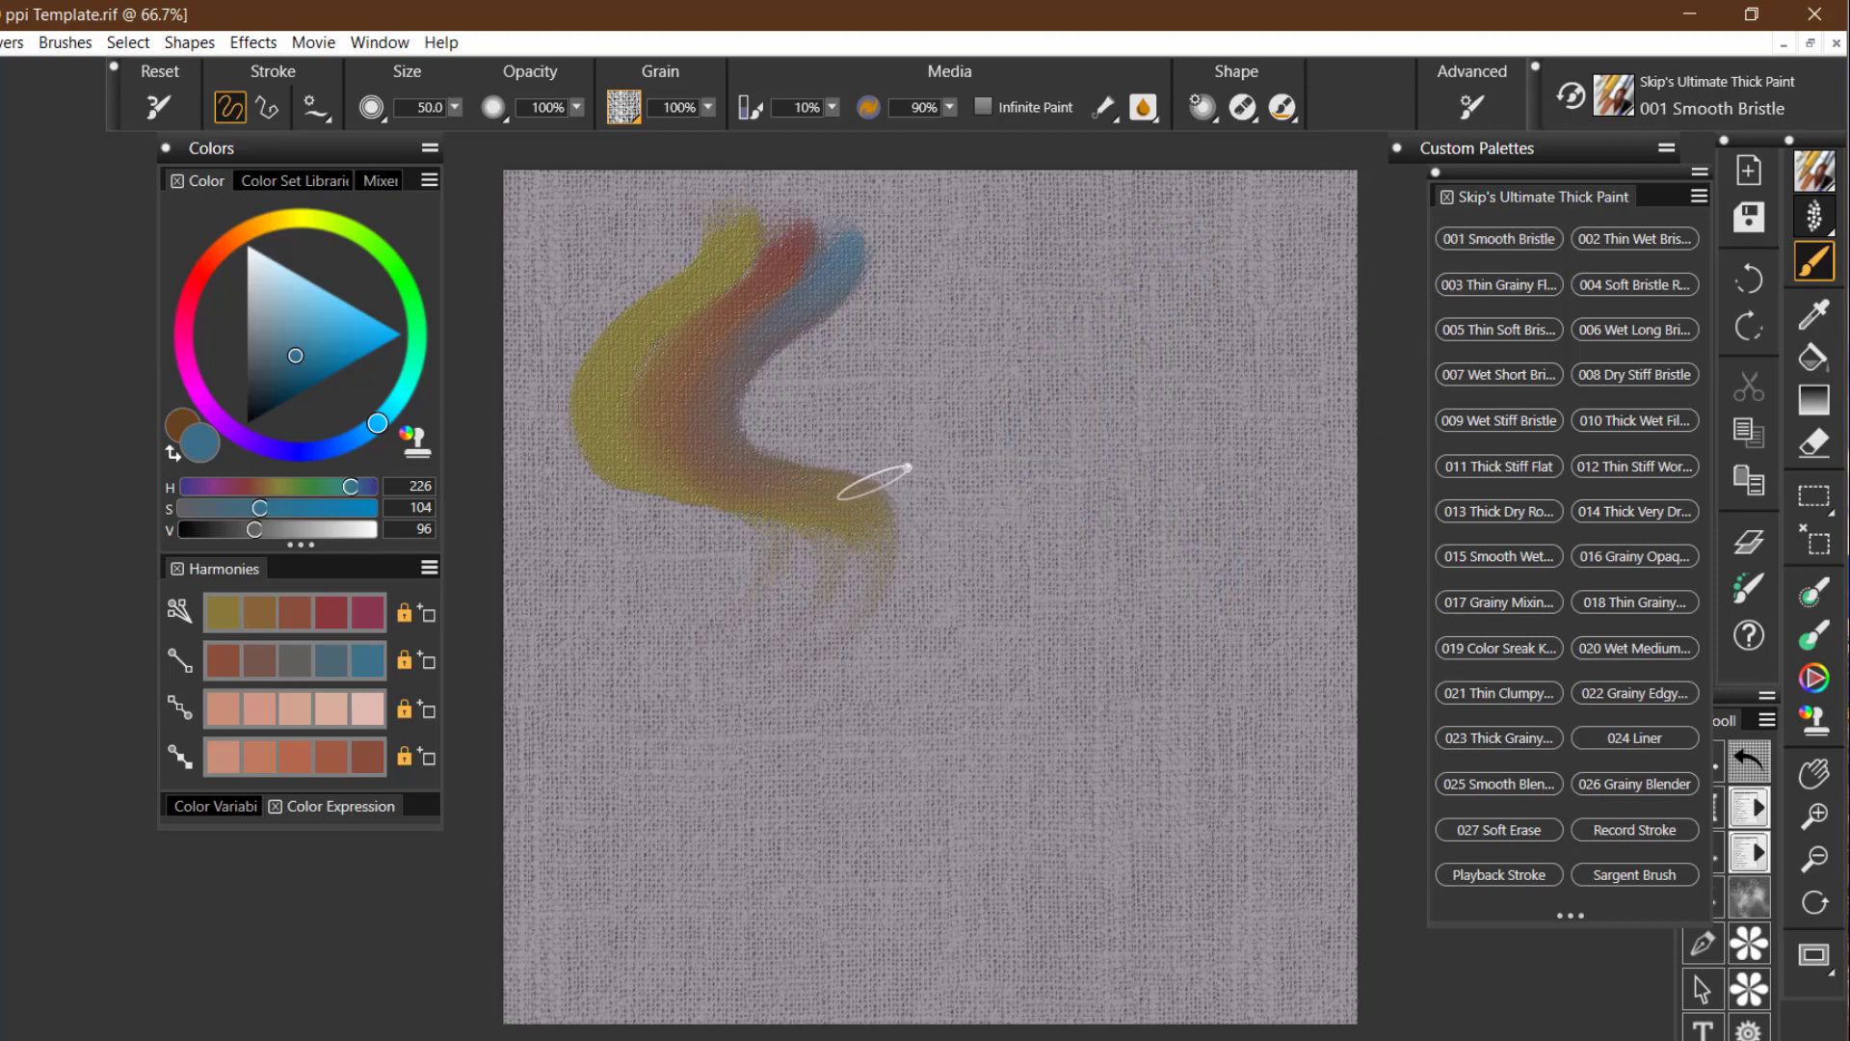
mouse_move(920, 265)
mouse_down()
mouse_move(771, 453)
mouse_move(954, 607)
mouse_up()
key(ctrl+z)
mouse_move(853, 236)
mouse_down()
mouse_move(781, 488)
mouse_move(886, 569)
mouse_up()
key(ctrl+y)
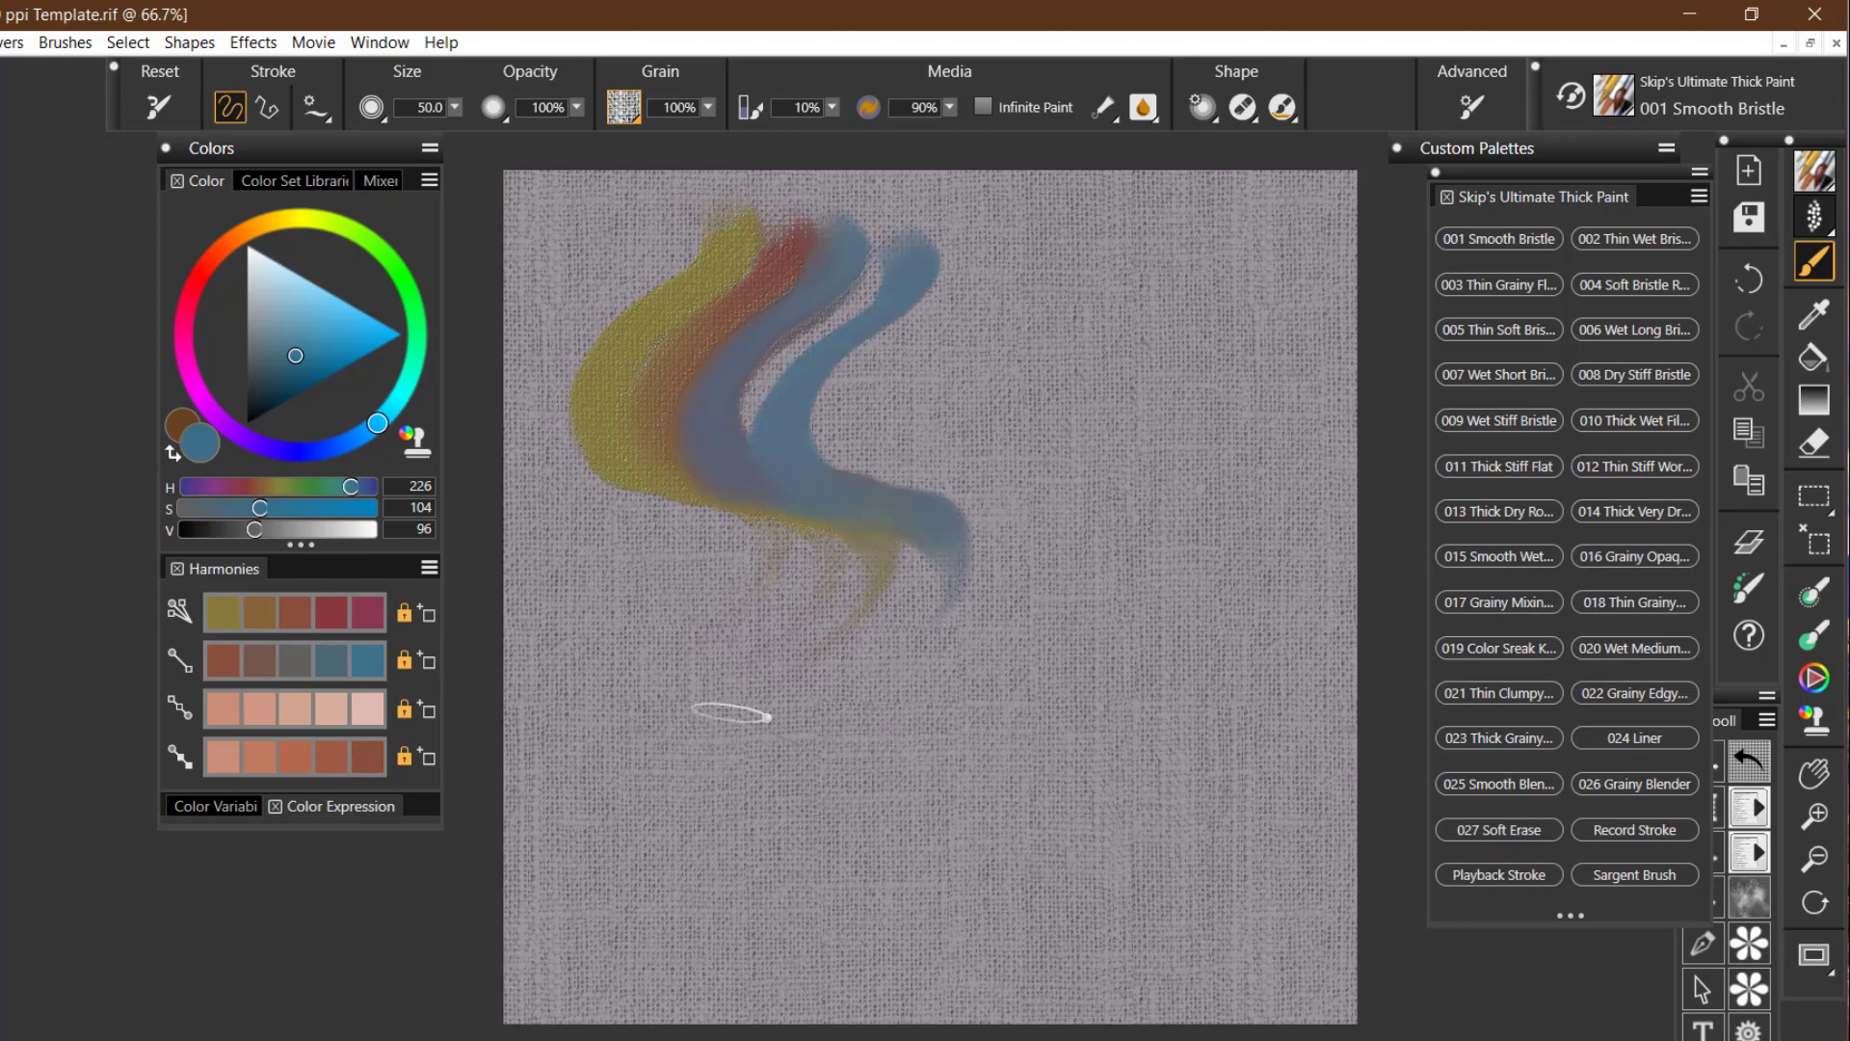
- Paint a blue S-shaped test stroke with 002 Thin Wet Bristle, then clear the canvas
click(1635, 239)
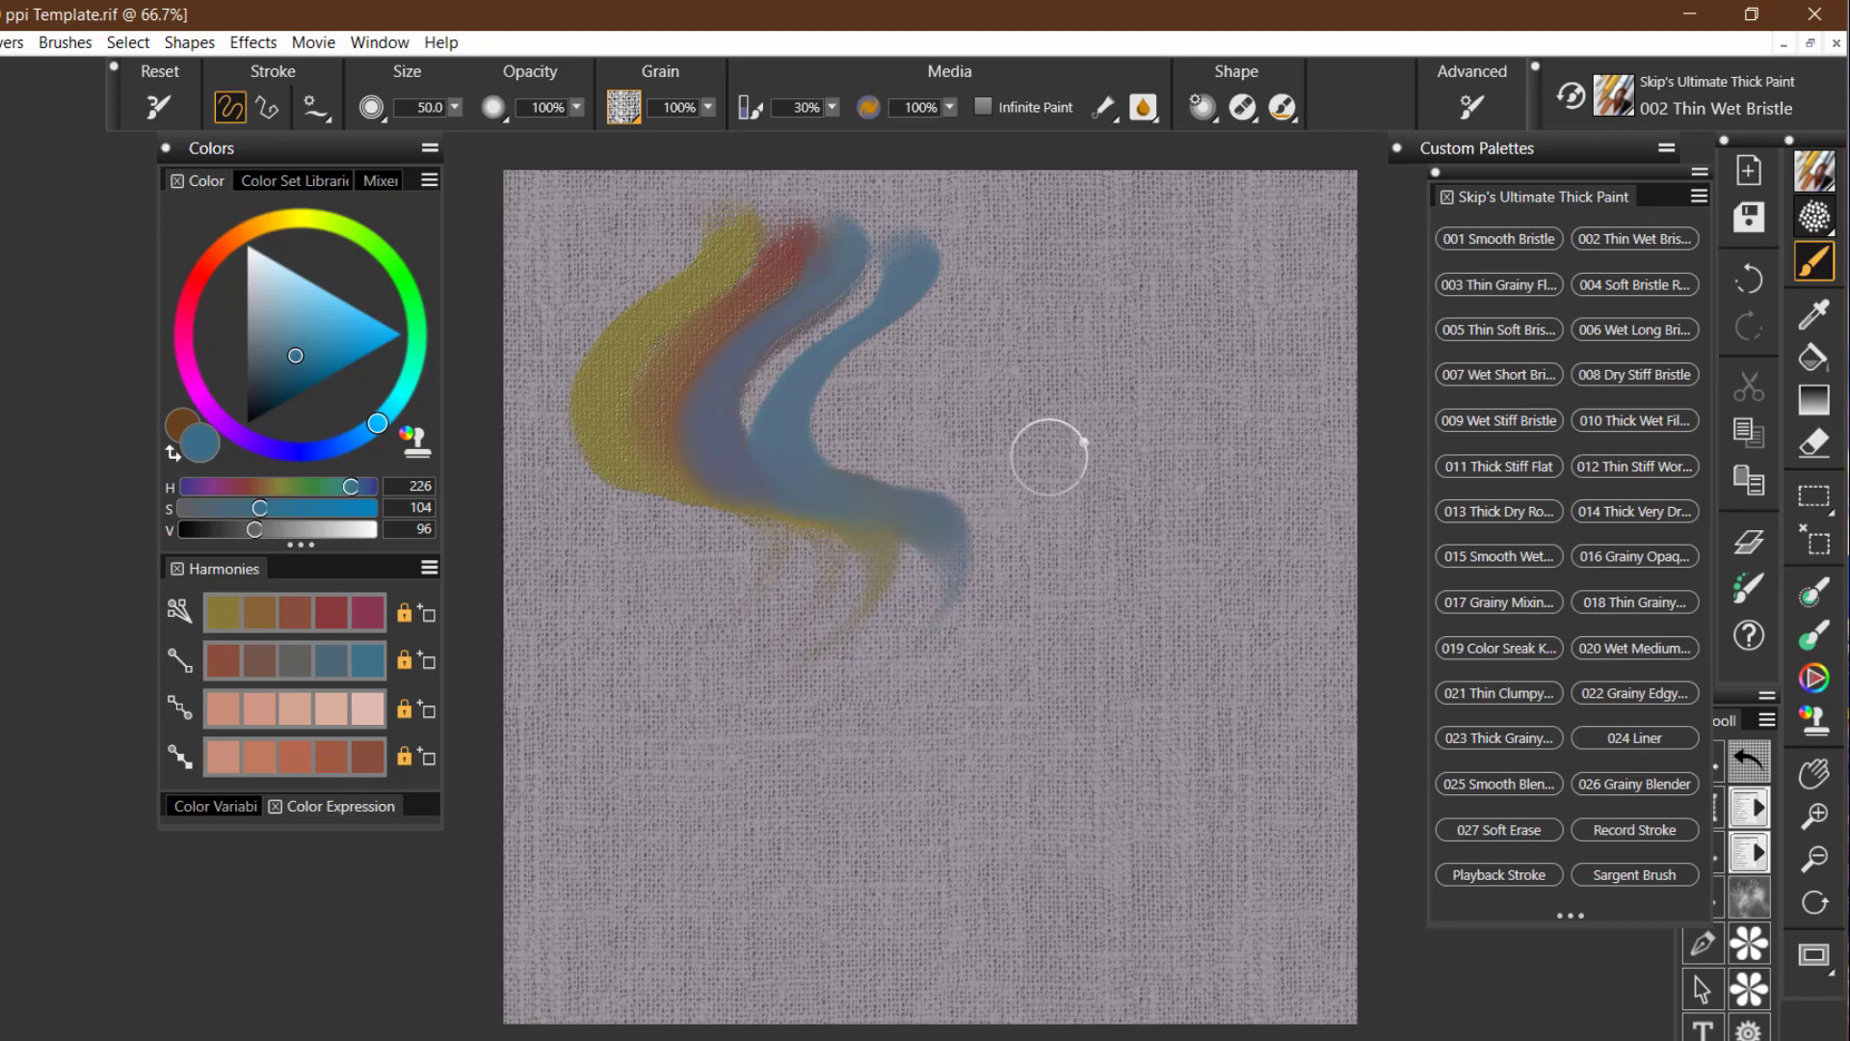
drag(1122, 239, 1161, 544)
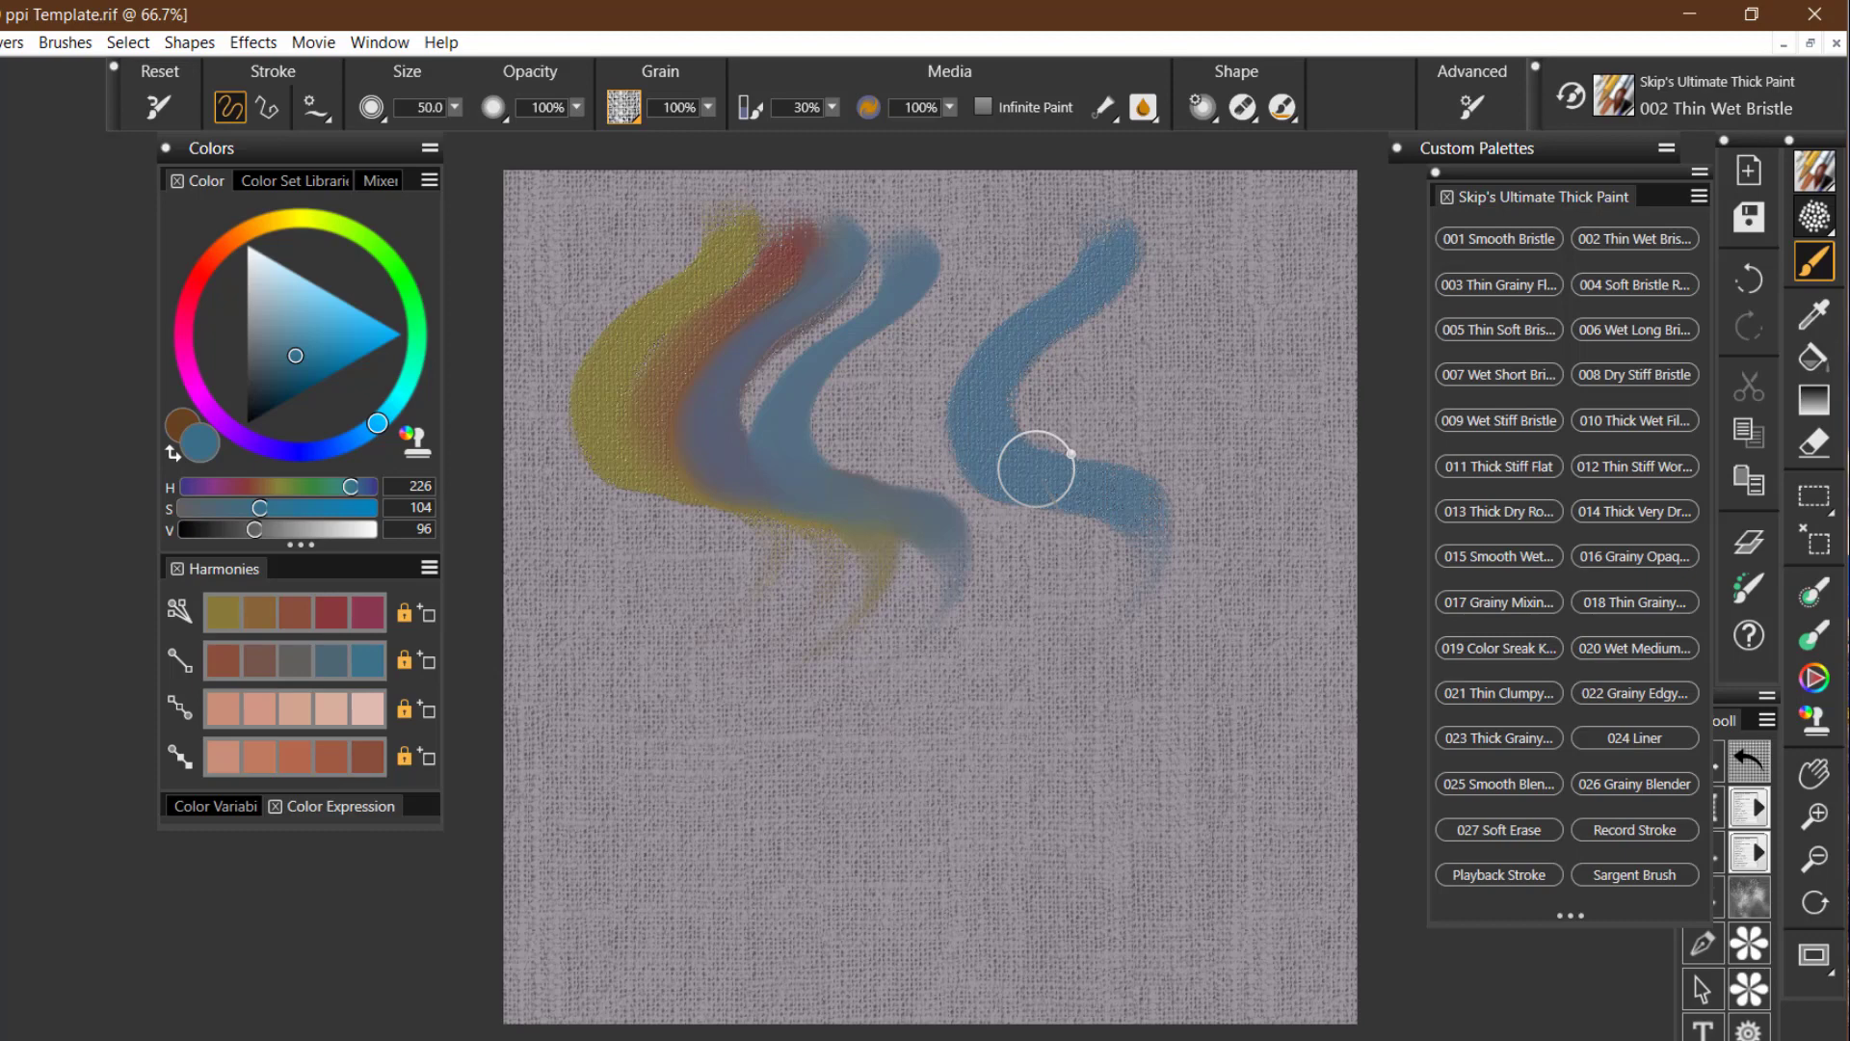
key(BackSpace)
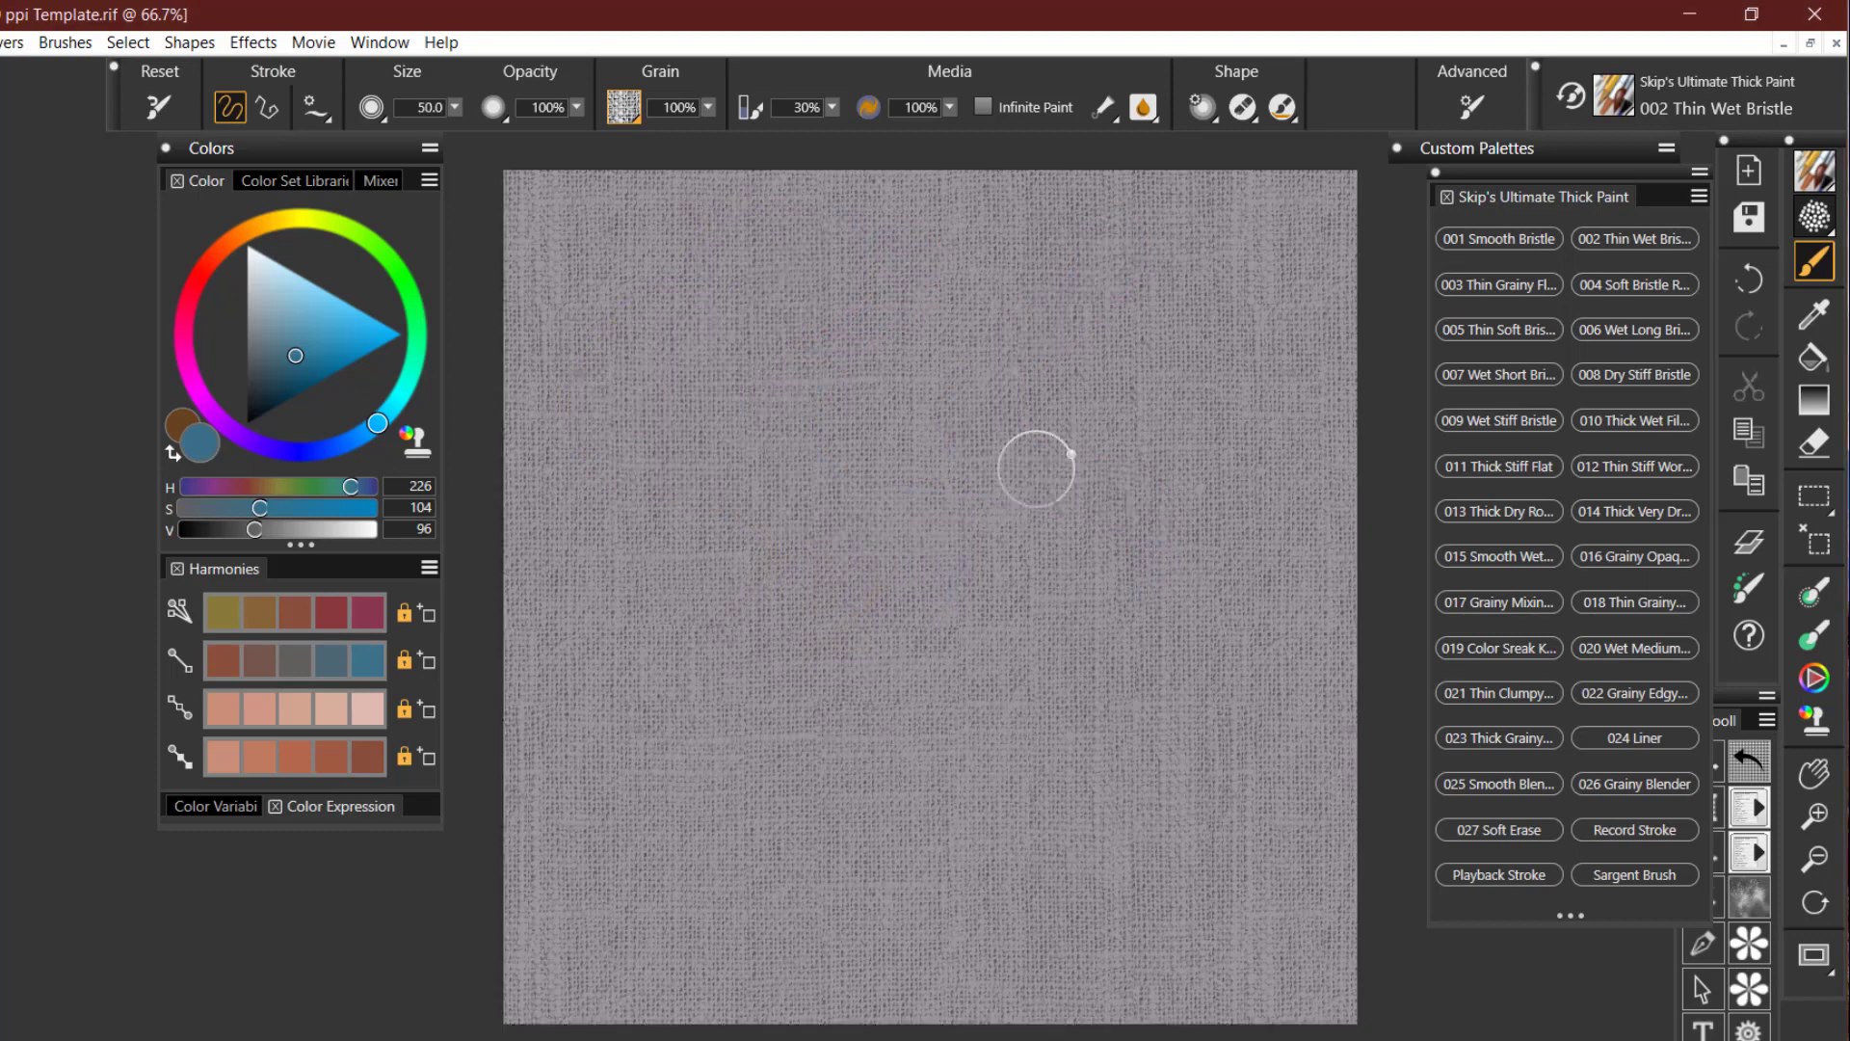
- Select the 003 Thin Grainy Flat brush from the custom palette
click(1500, 292)
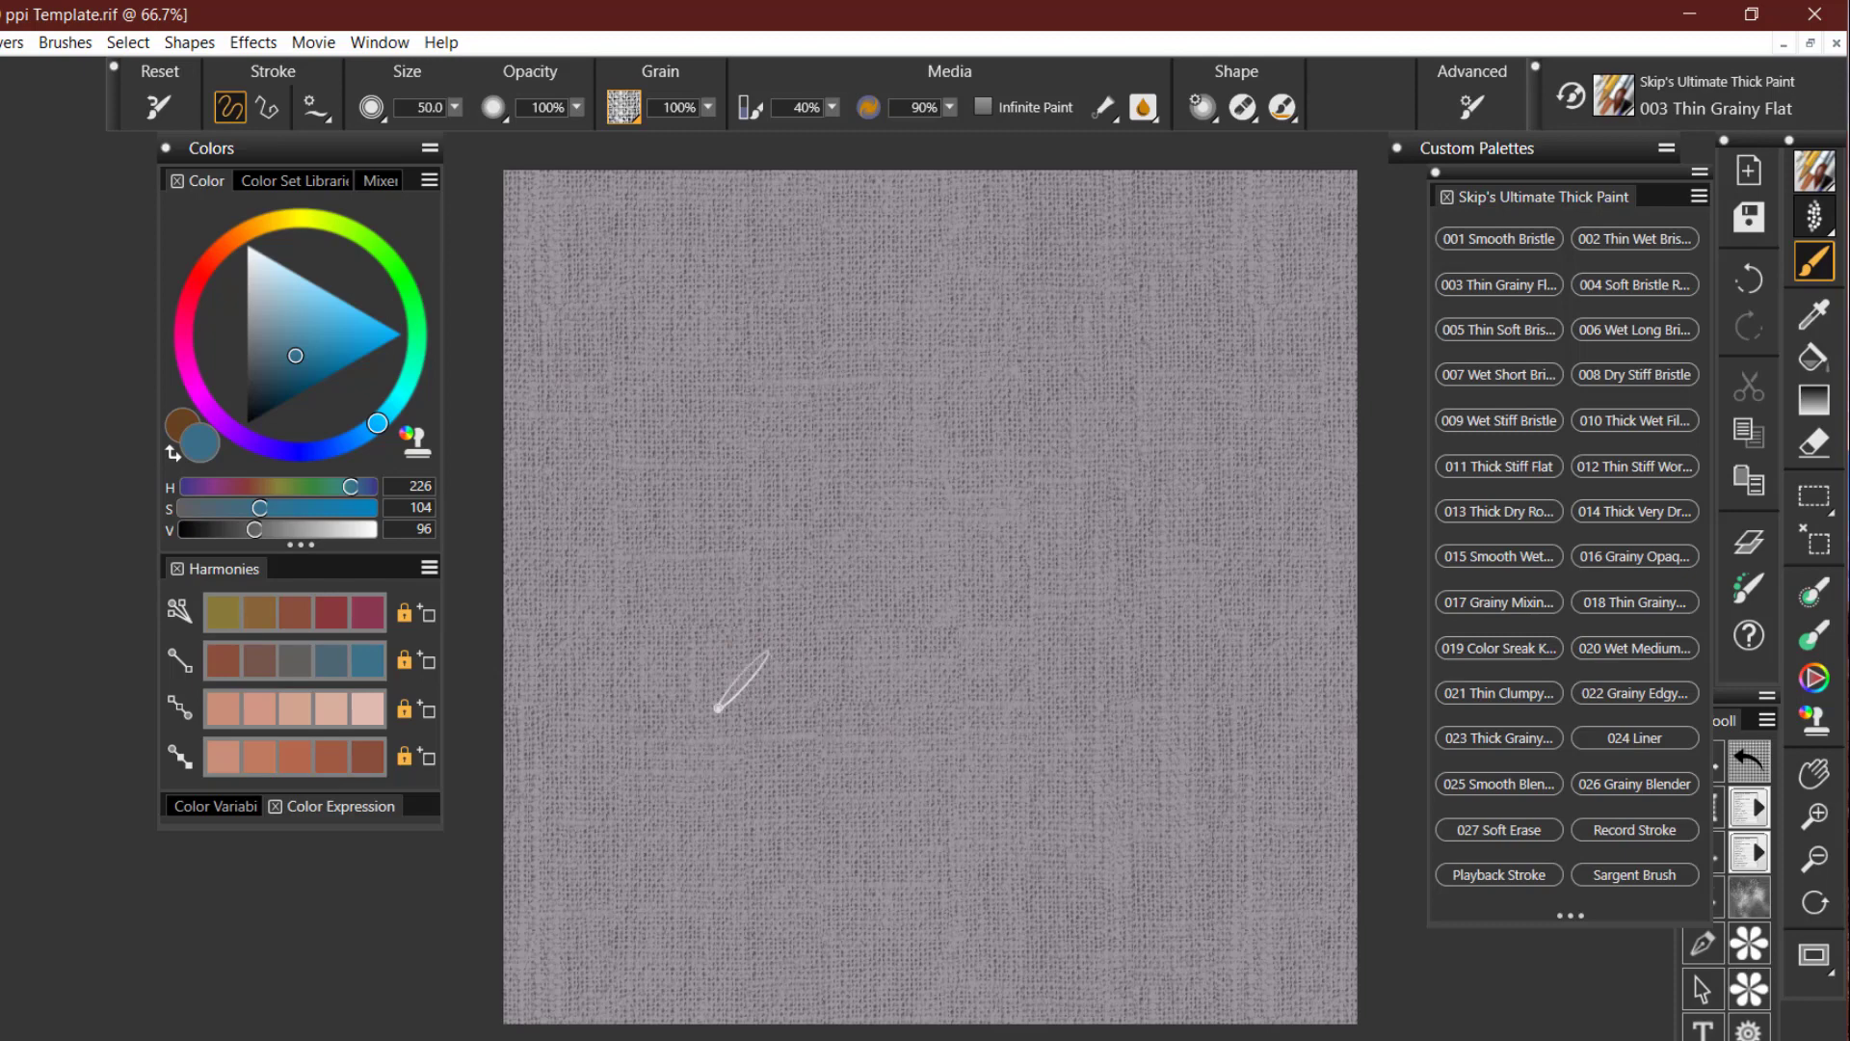
- Paint side-by-side magenta, blue and pale pink S-strokes with 003 Thin Grainy Flat
click(367, 613)
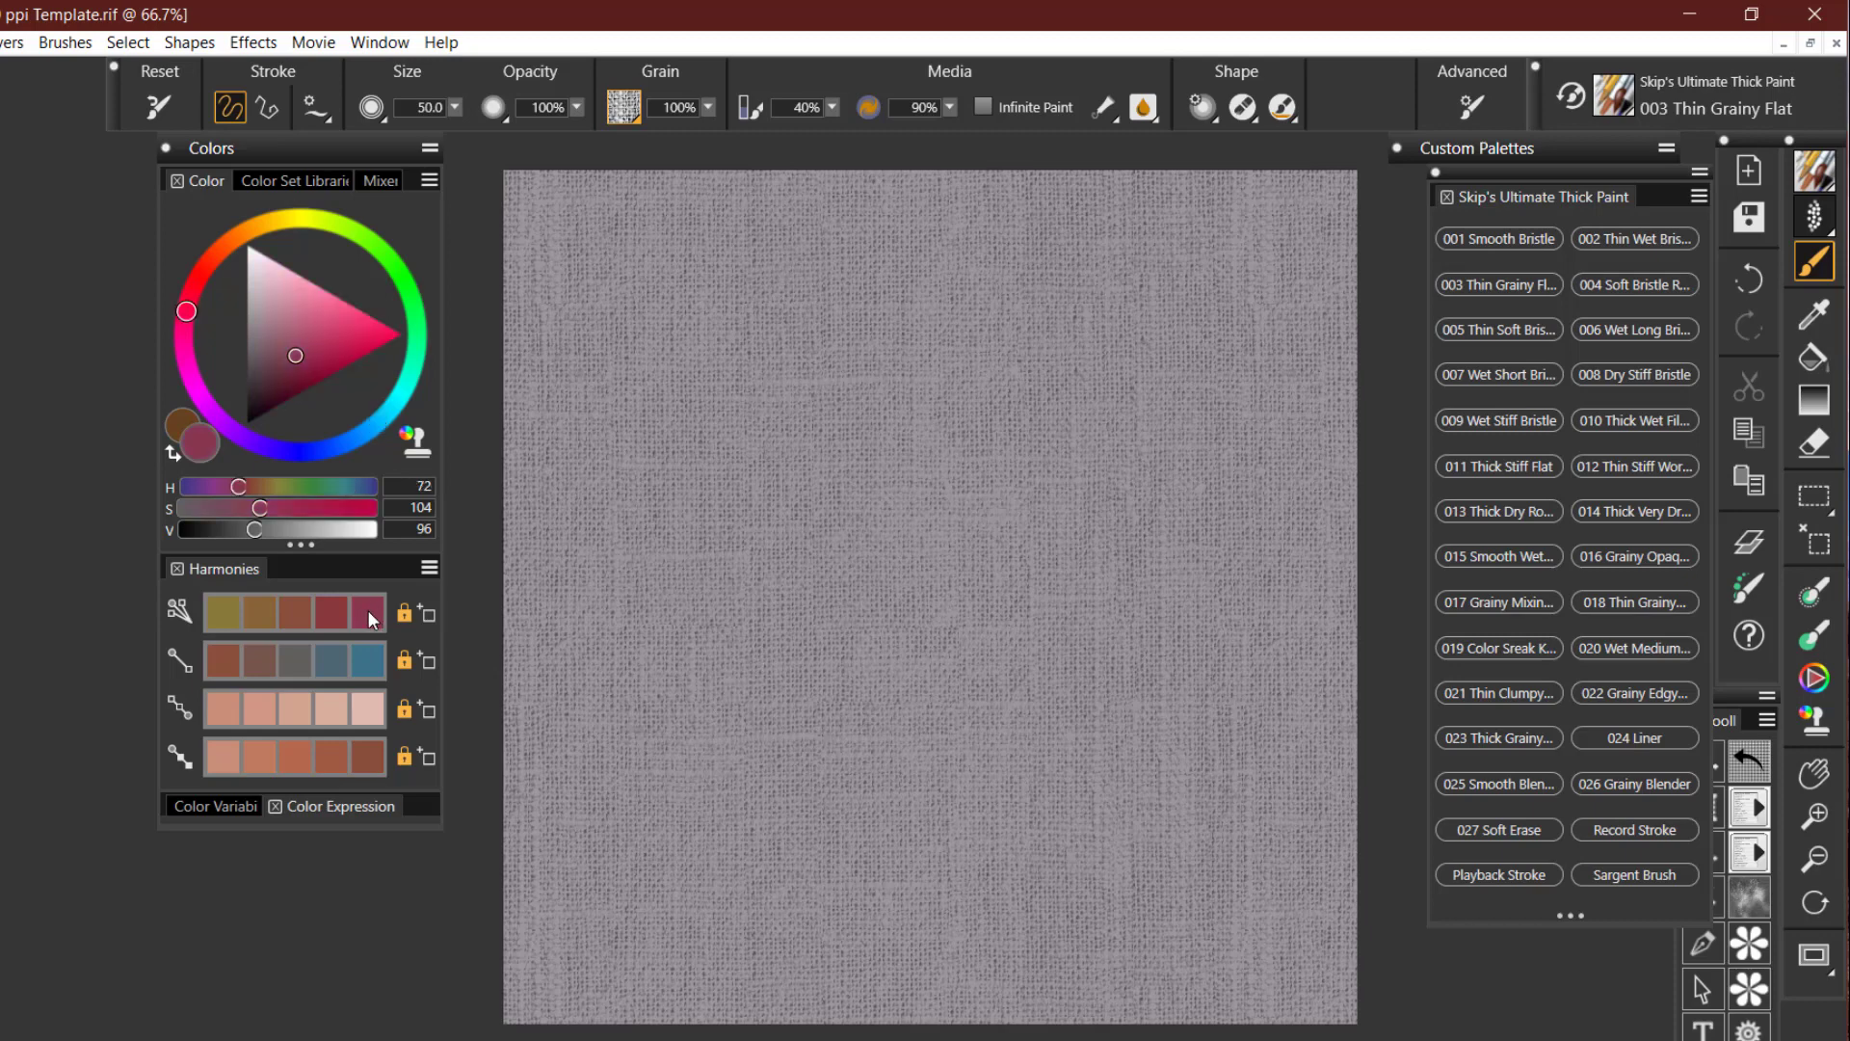
drag(737, 220, 766, 578)
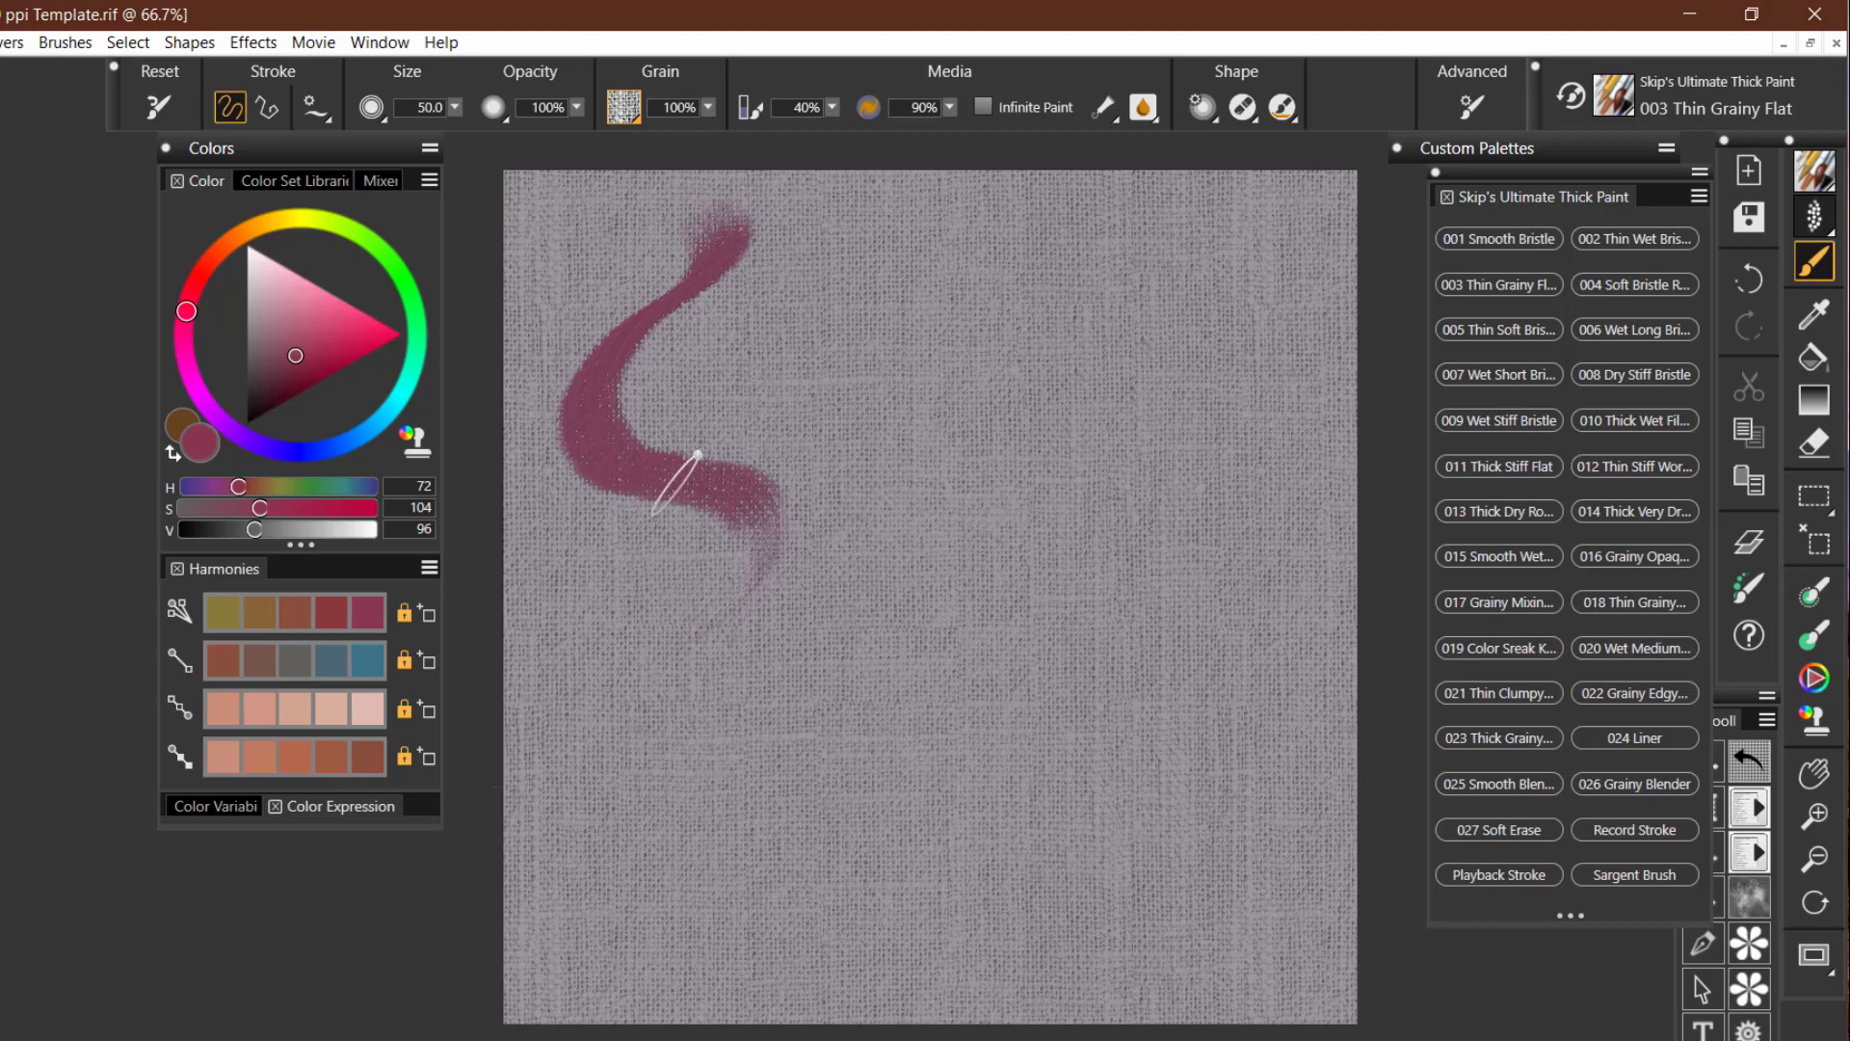
click(372, 666)
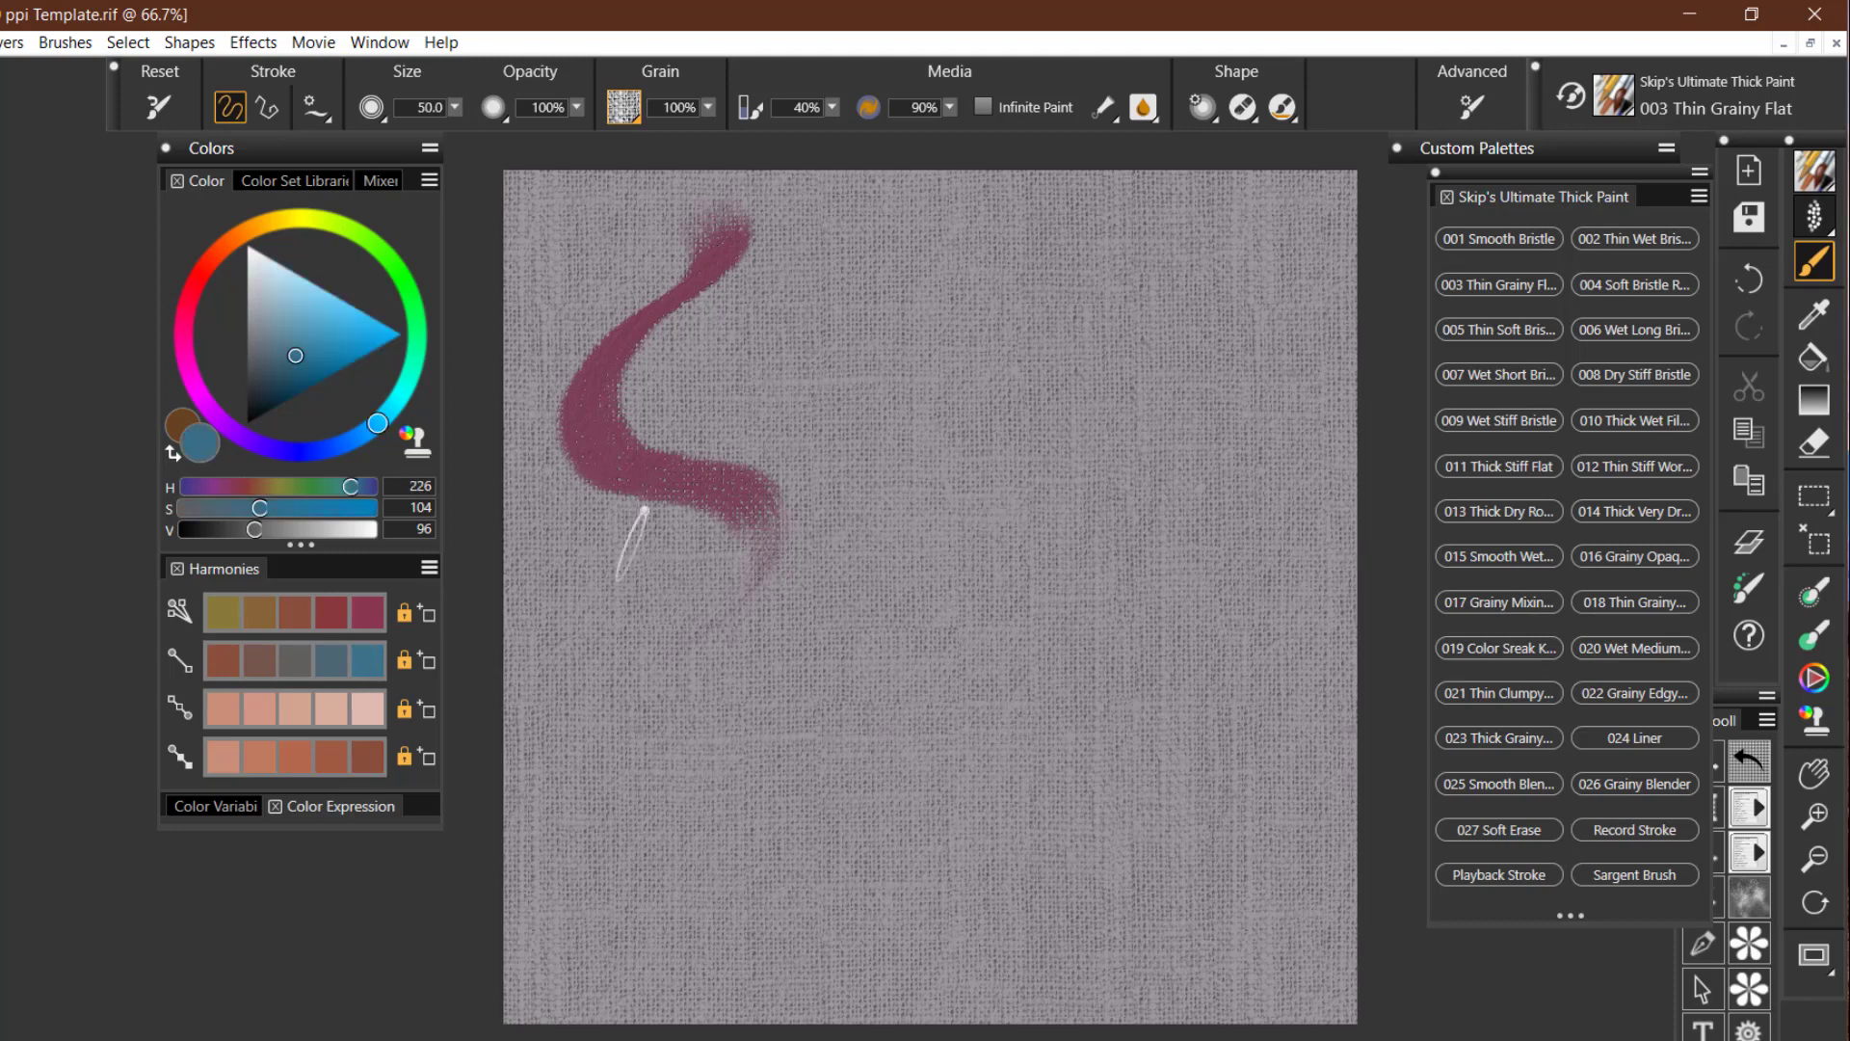
drag(798, 219, 835, 540)
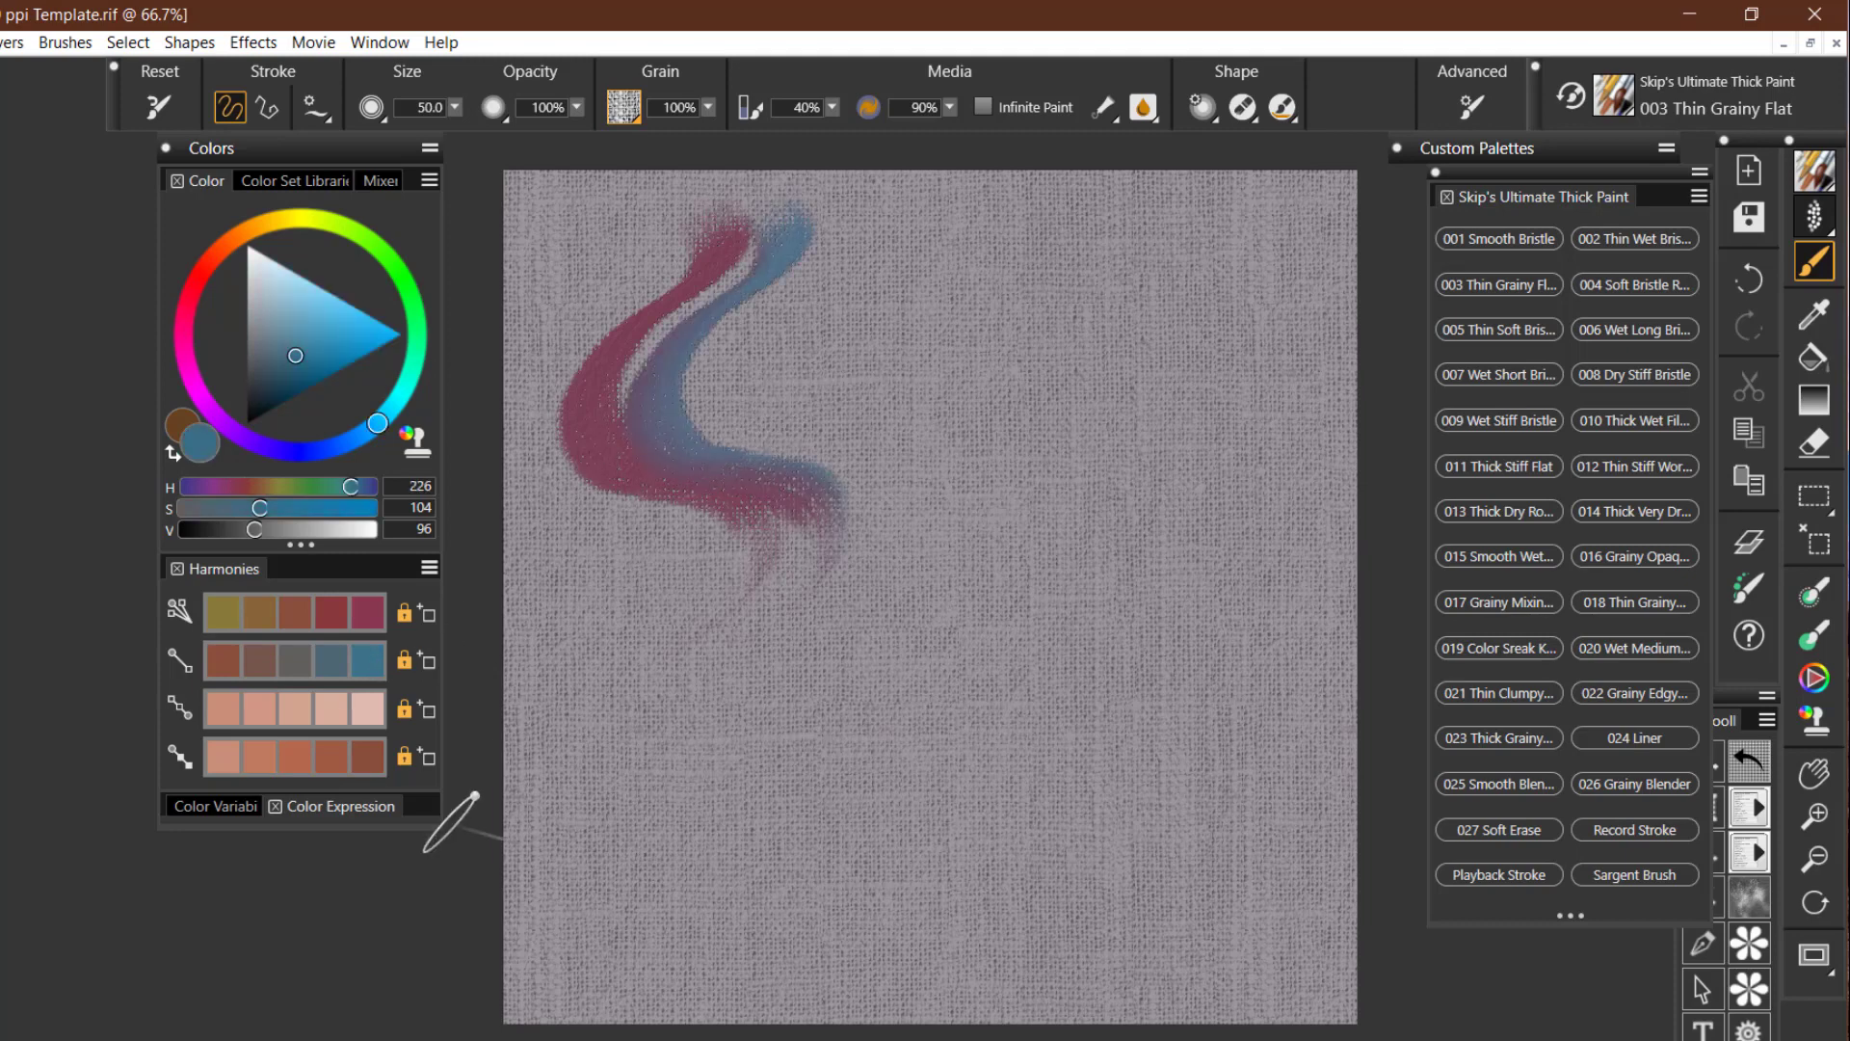
click(370, 718)
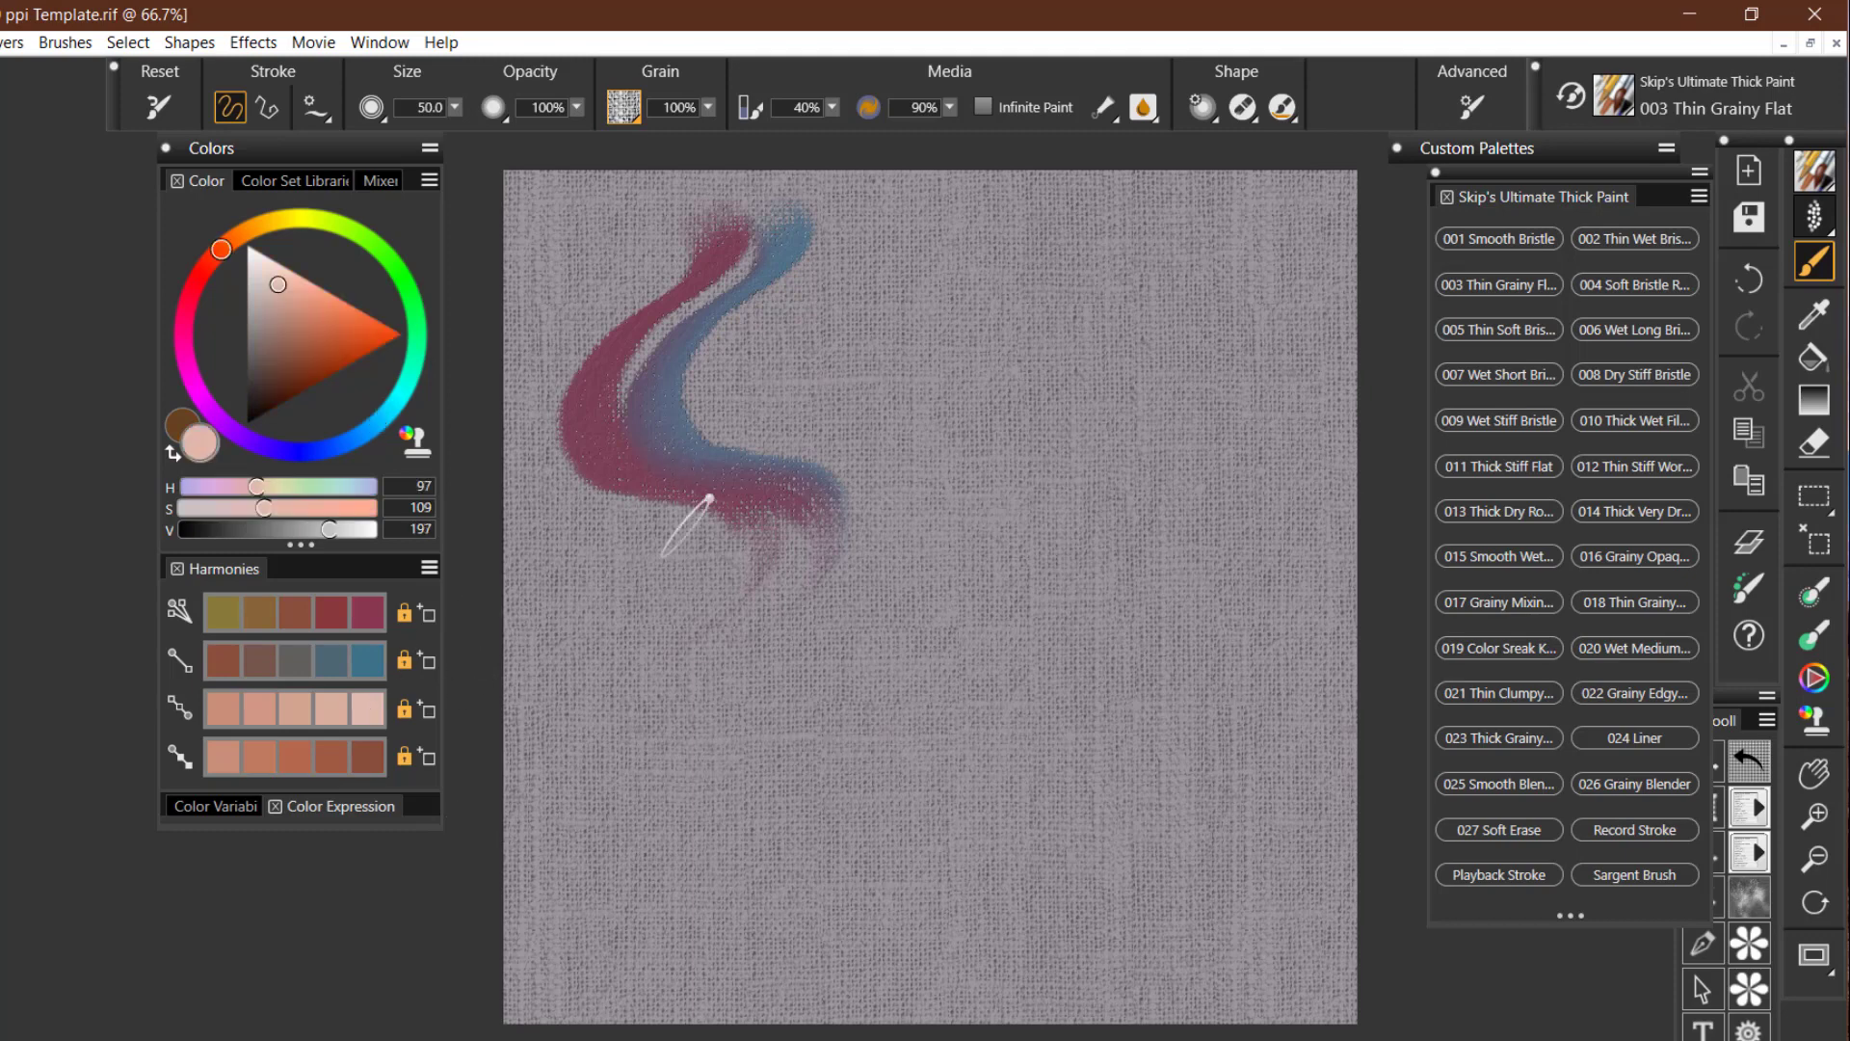
drag(863, 231, 905, 520)
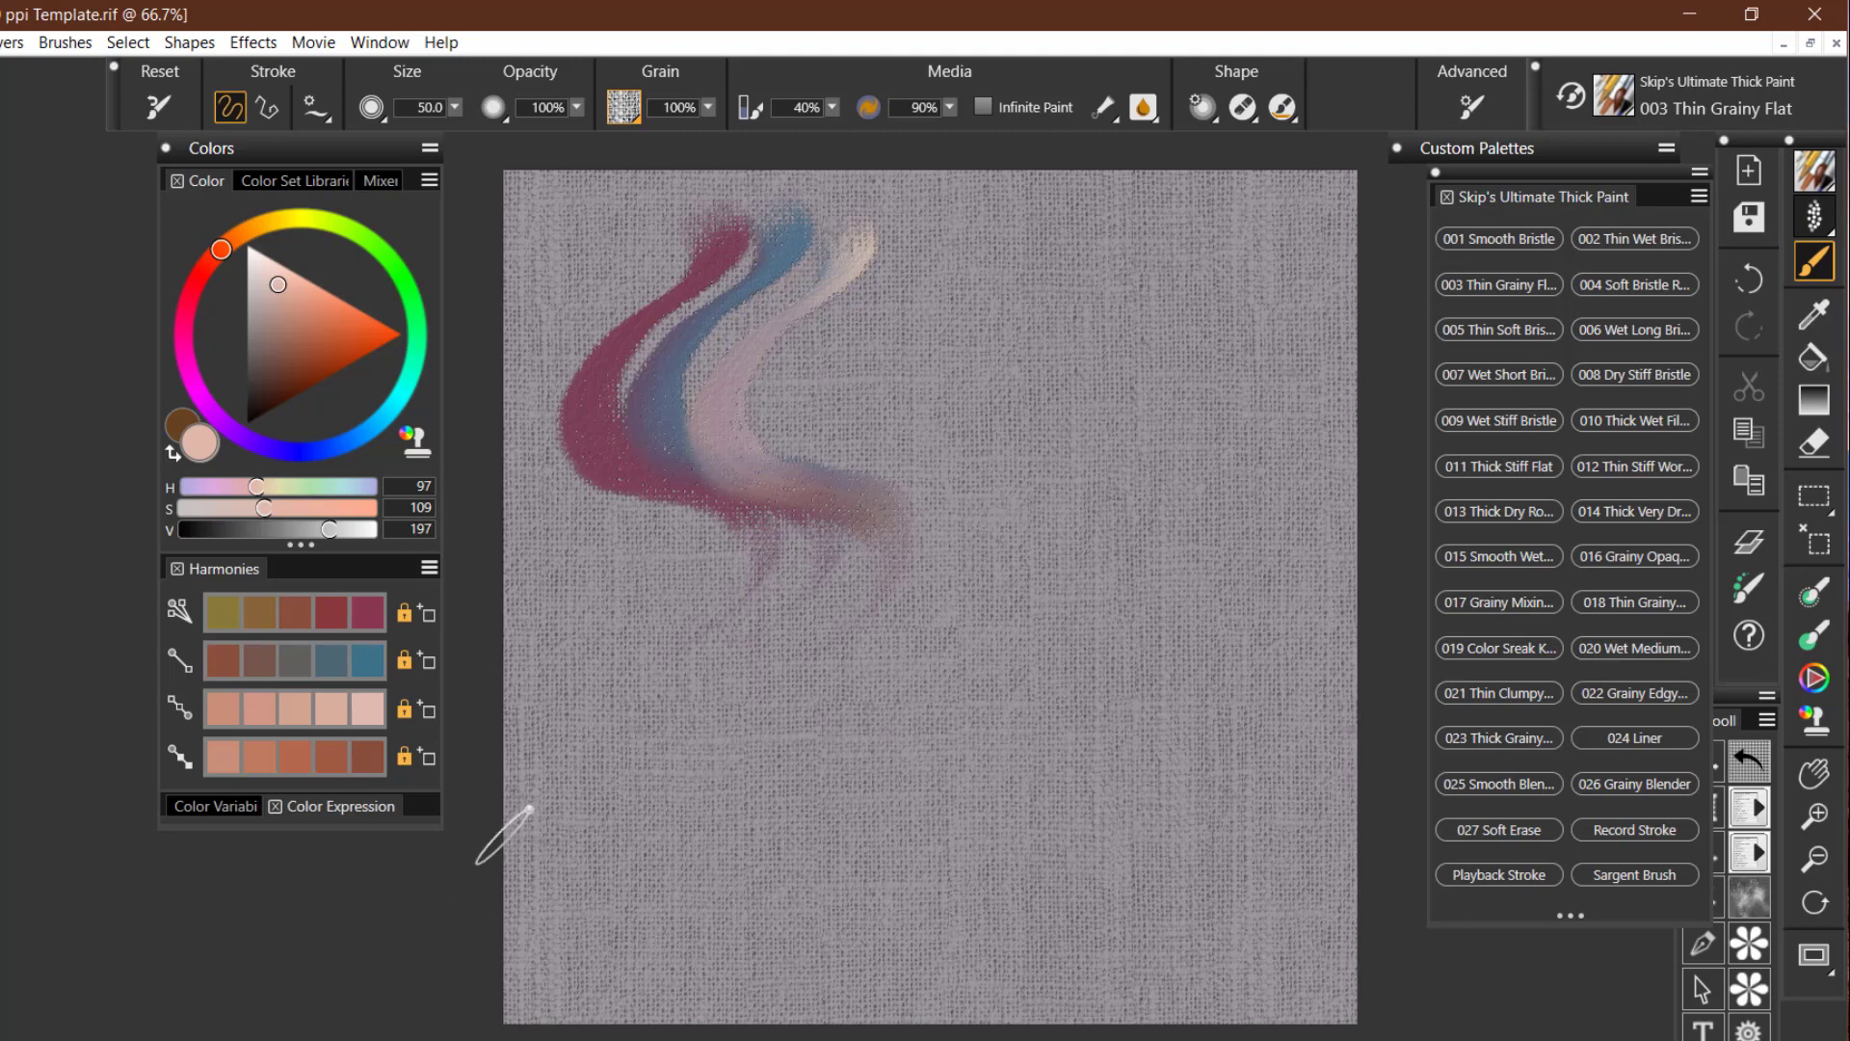
- Add a peach stroke with 002 Thin Wet Bristle; undo a cream 003 stroke beside it
click(1634, 239)
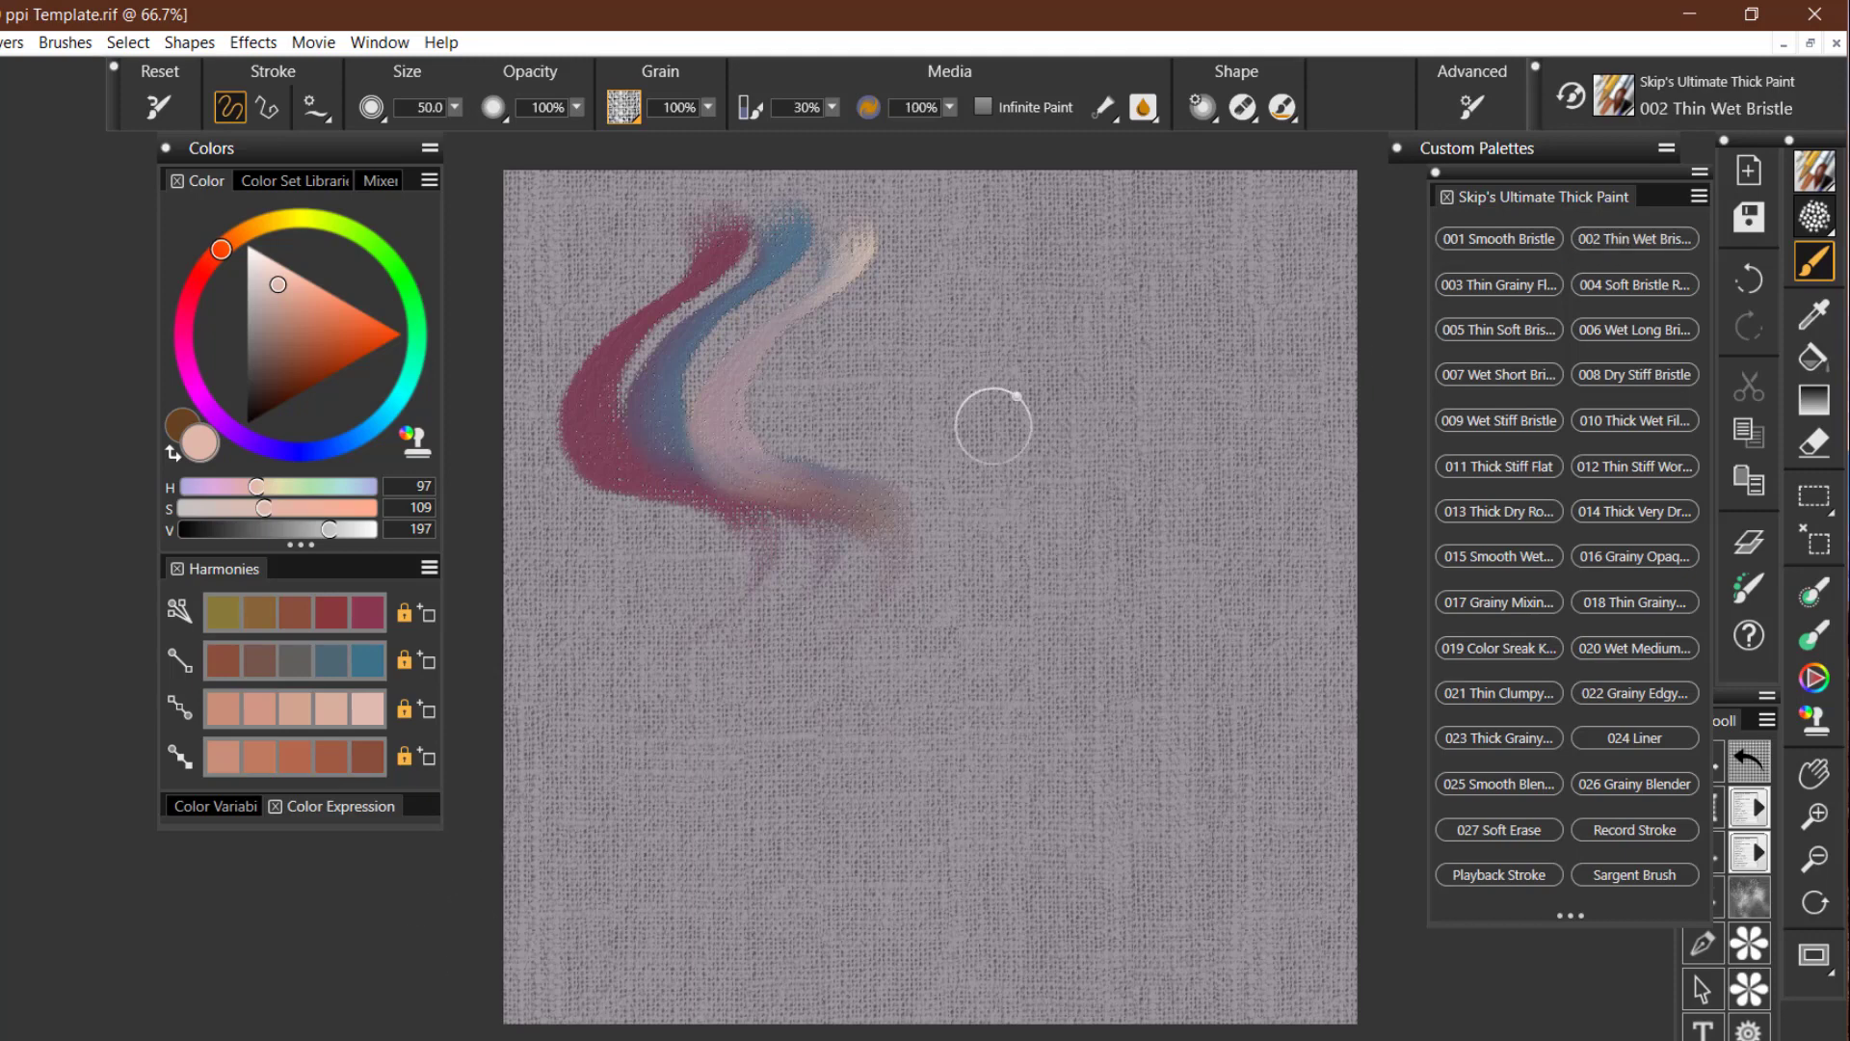
drag(1108, 227, 1142, 506)
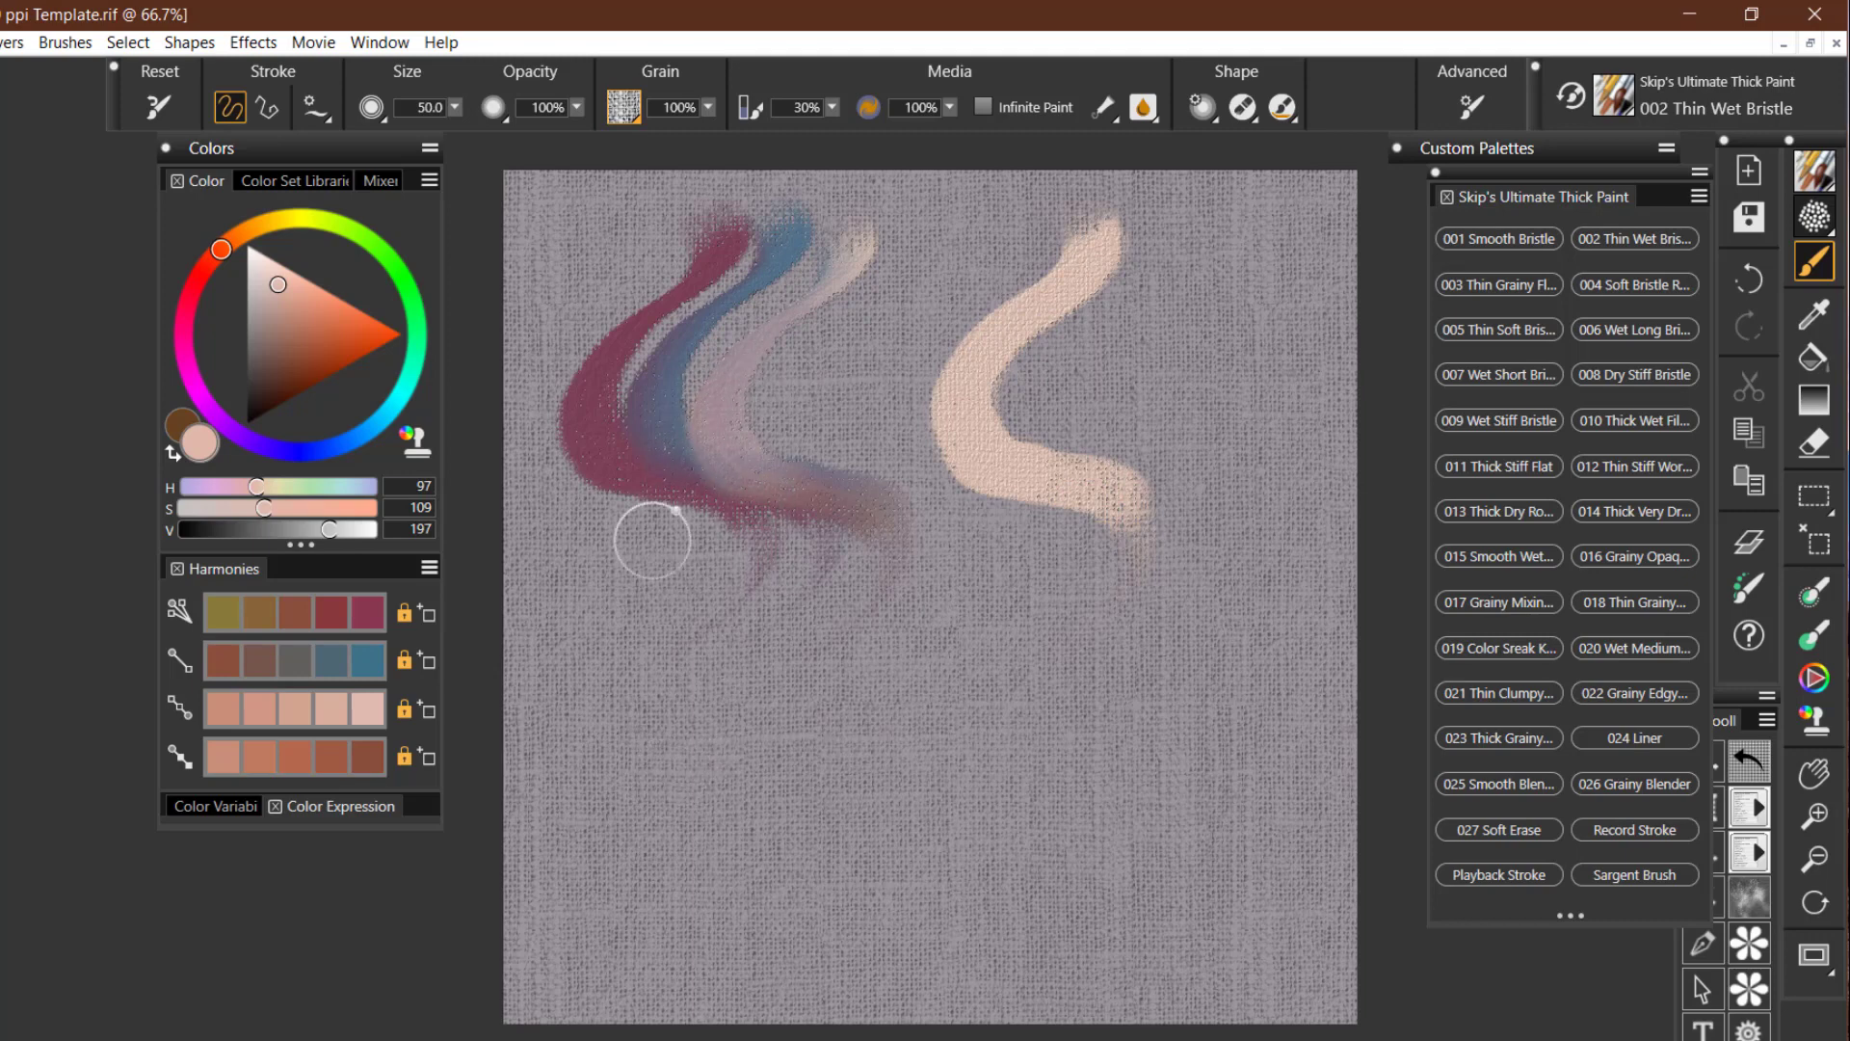
click(1498, 286)
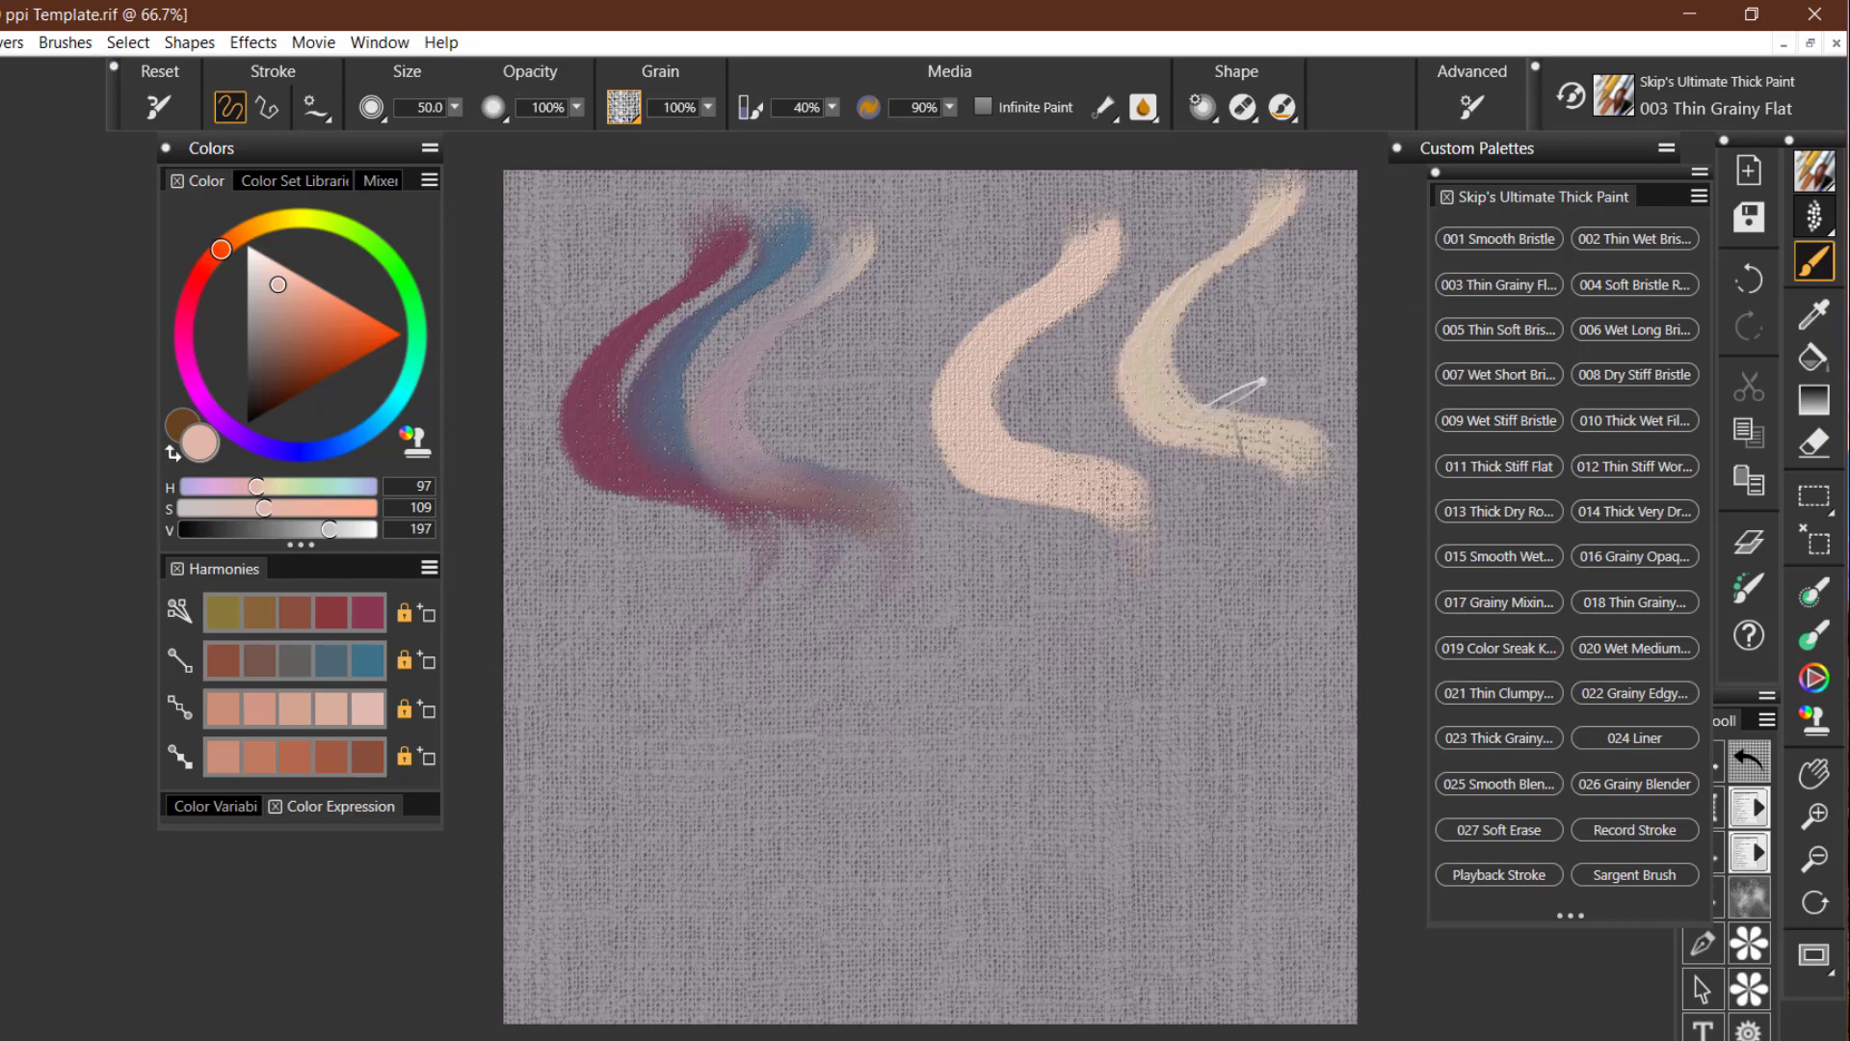
drag(1291, 188, 1325, 453)
key(ctrl+z)
key(ctrl+z)
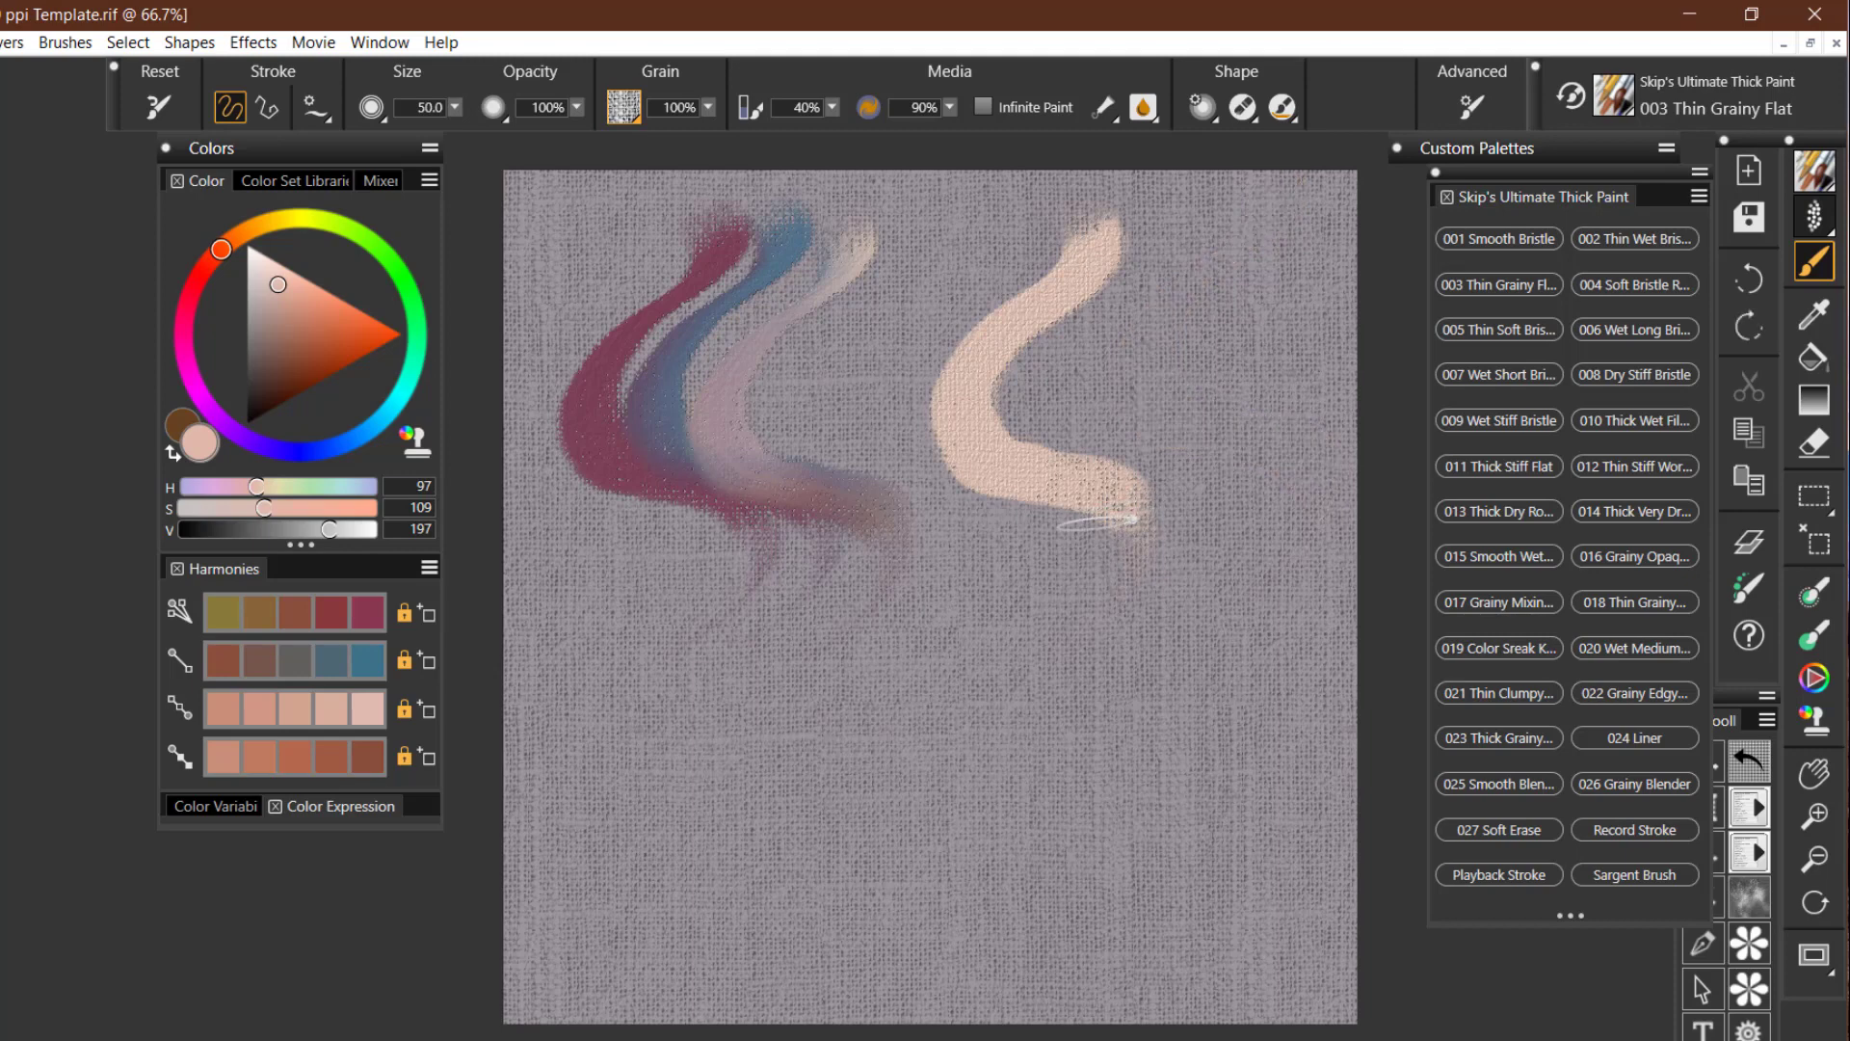
- Empty the canvas, then paint and rework a thick peach hook with 004 Soft Bristle Round
key(ctrl+z)
key(ctrl+z)
key(ctrl+z)
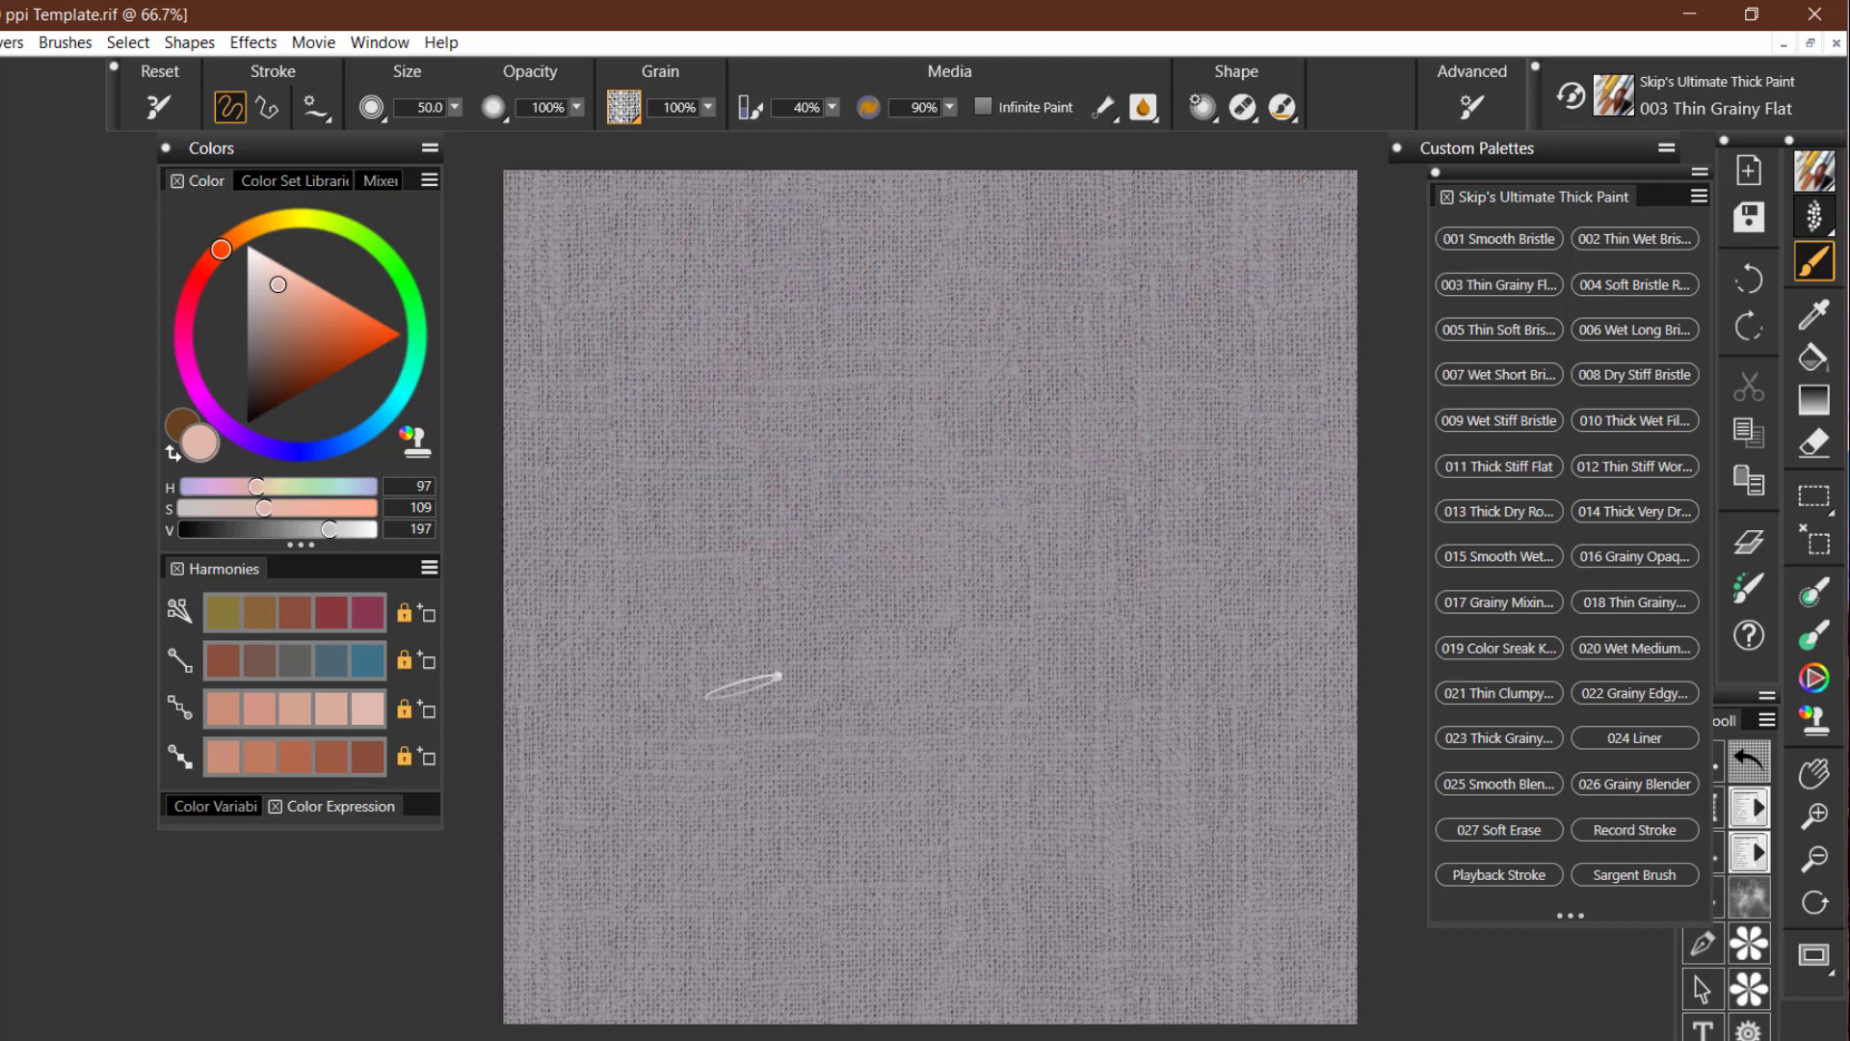
click(1590, 288)
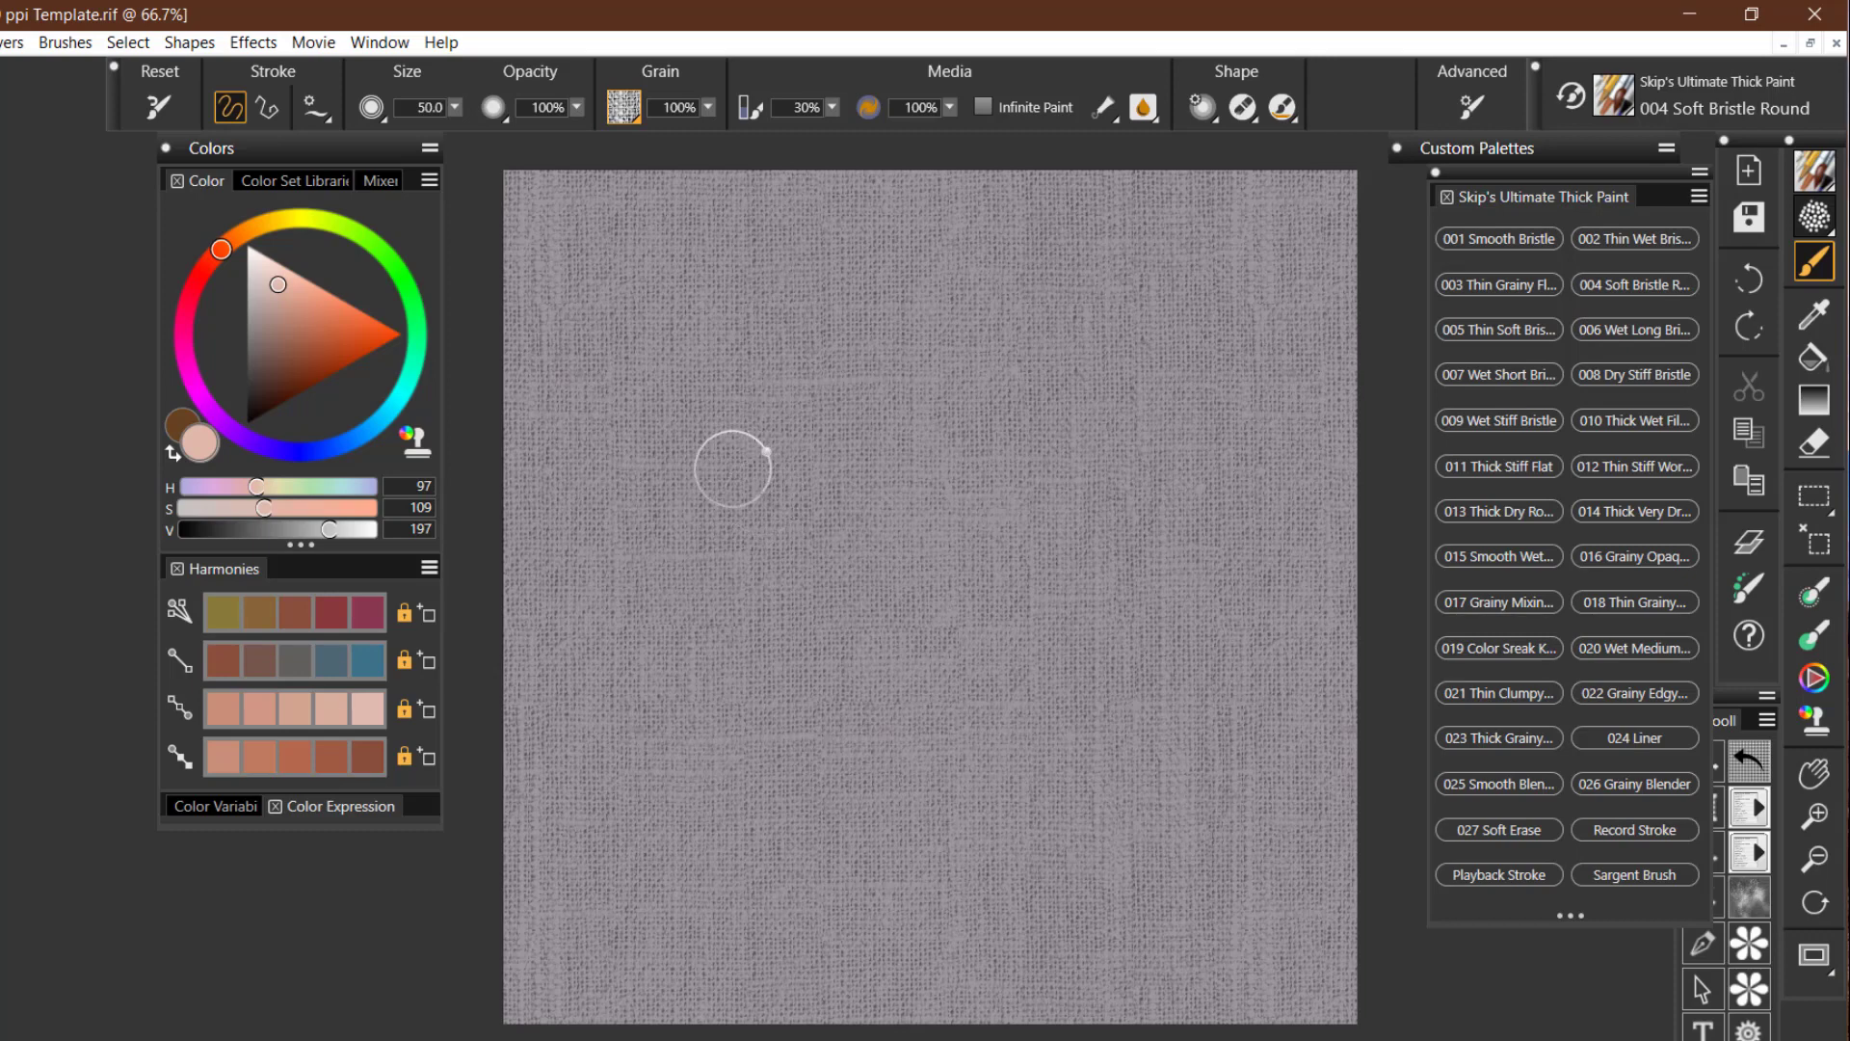
drag(798, 280, 814, 544)
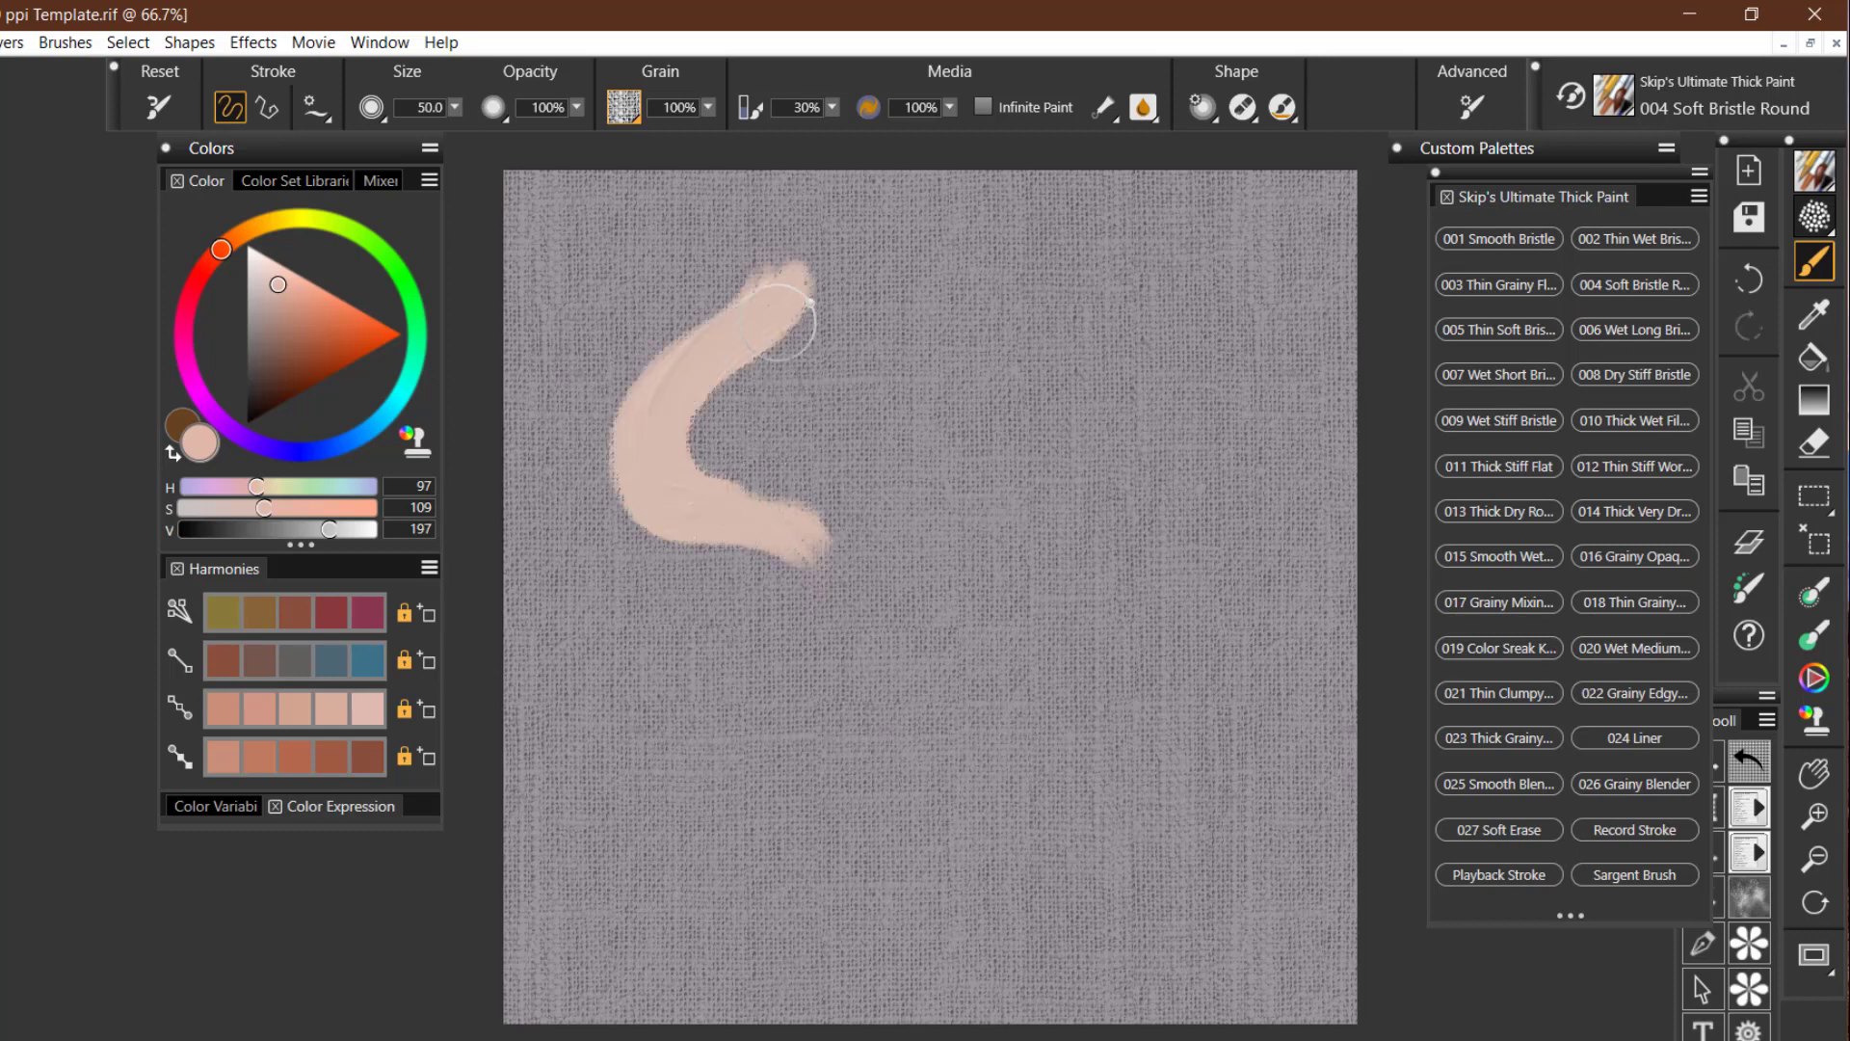
mouse_move(790, 318)
mouse_down()
mouse_move(692, 371)
mouse_move(671, 463)
mouse_move(779, 527)
mouse_move(698, 450)
mouse_move(748, 319)
mouse_up()
- Paint a crimson stroke beside the peach one, then a blue stroke overlapping it
click(366, 613)
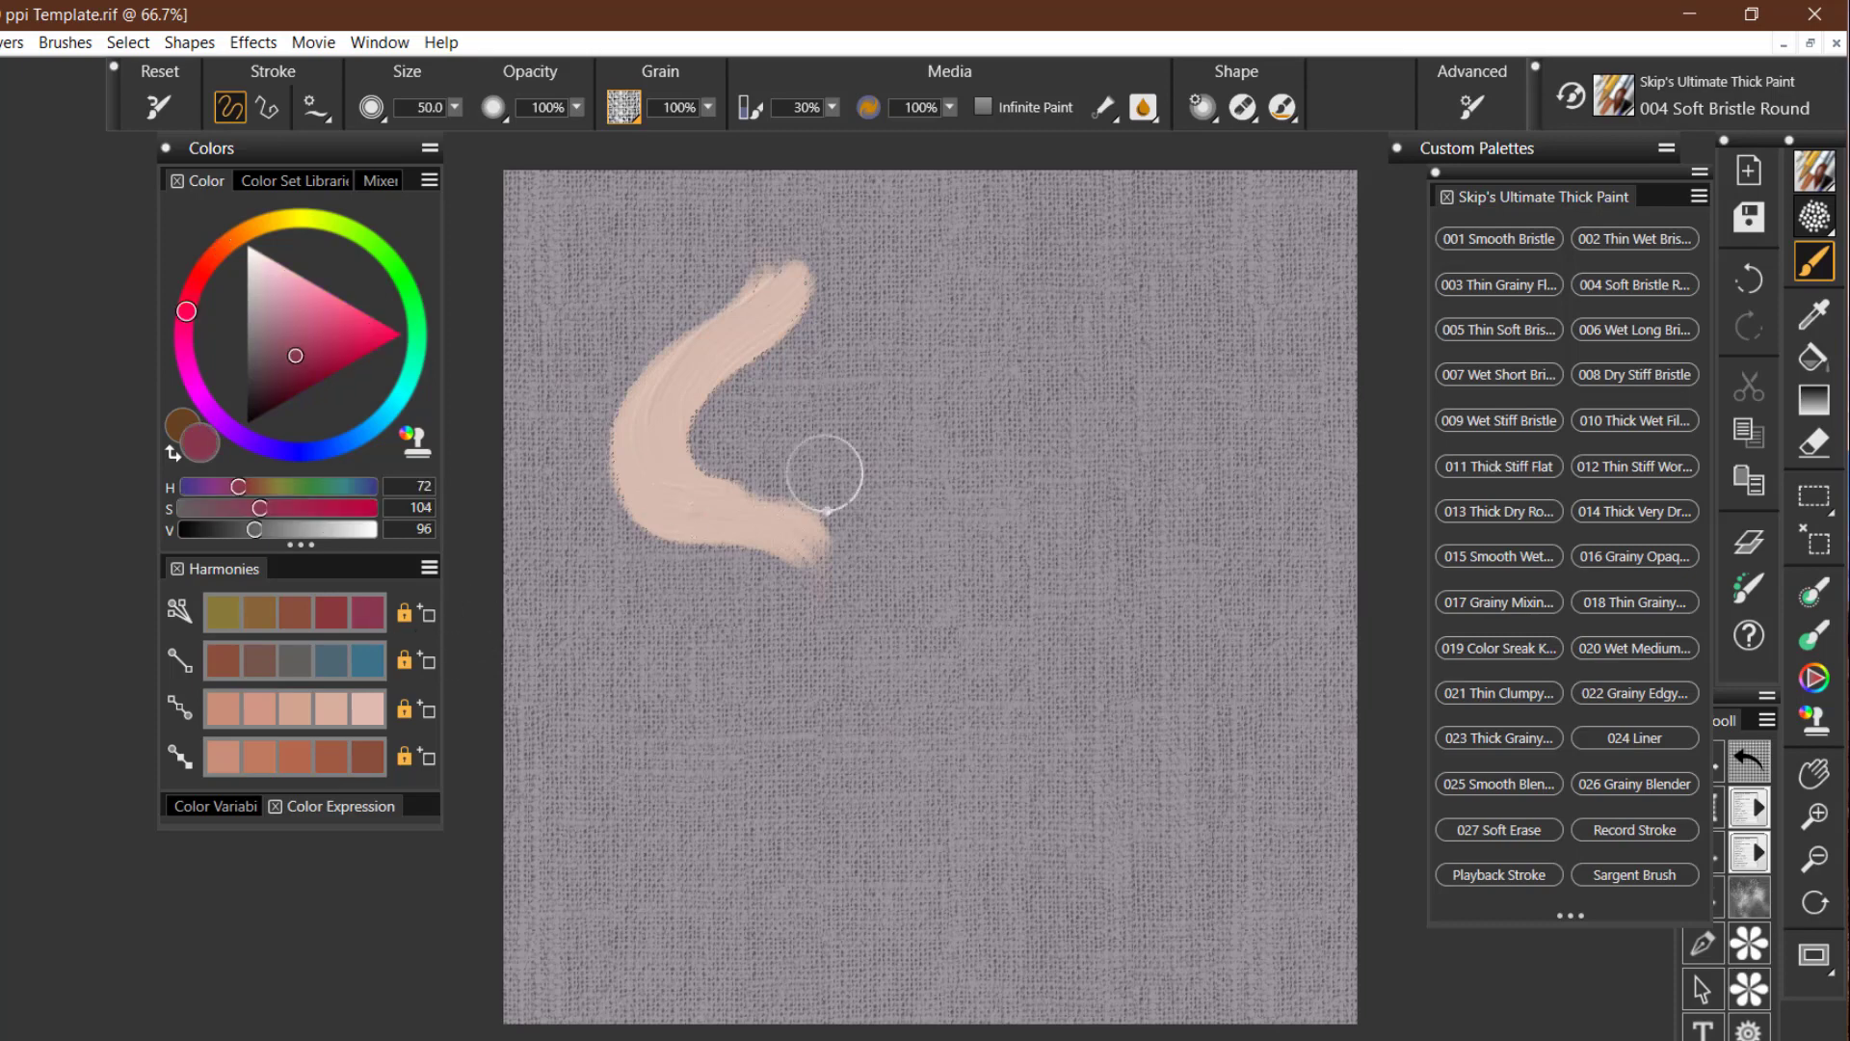
mouse_move(954, 246)
mouse_down()
mouse_move(900, 463)
mouse_move(993, 525)
mouse_up()
mouse_move(897, 434)
mouse_down()
mouse_move(805, 504)
mouse_move(900, 487)
mouse_move(880, 425)
mouse_up()
key(ctrl+z)
key(ctrl+z)
key(ctrl+y)
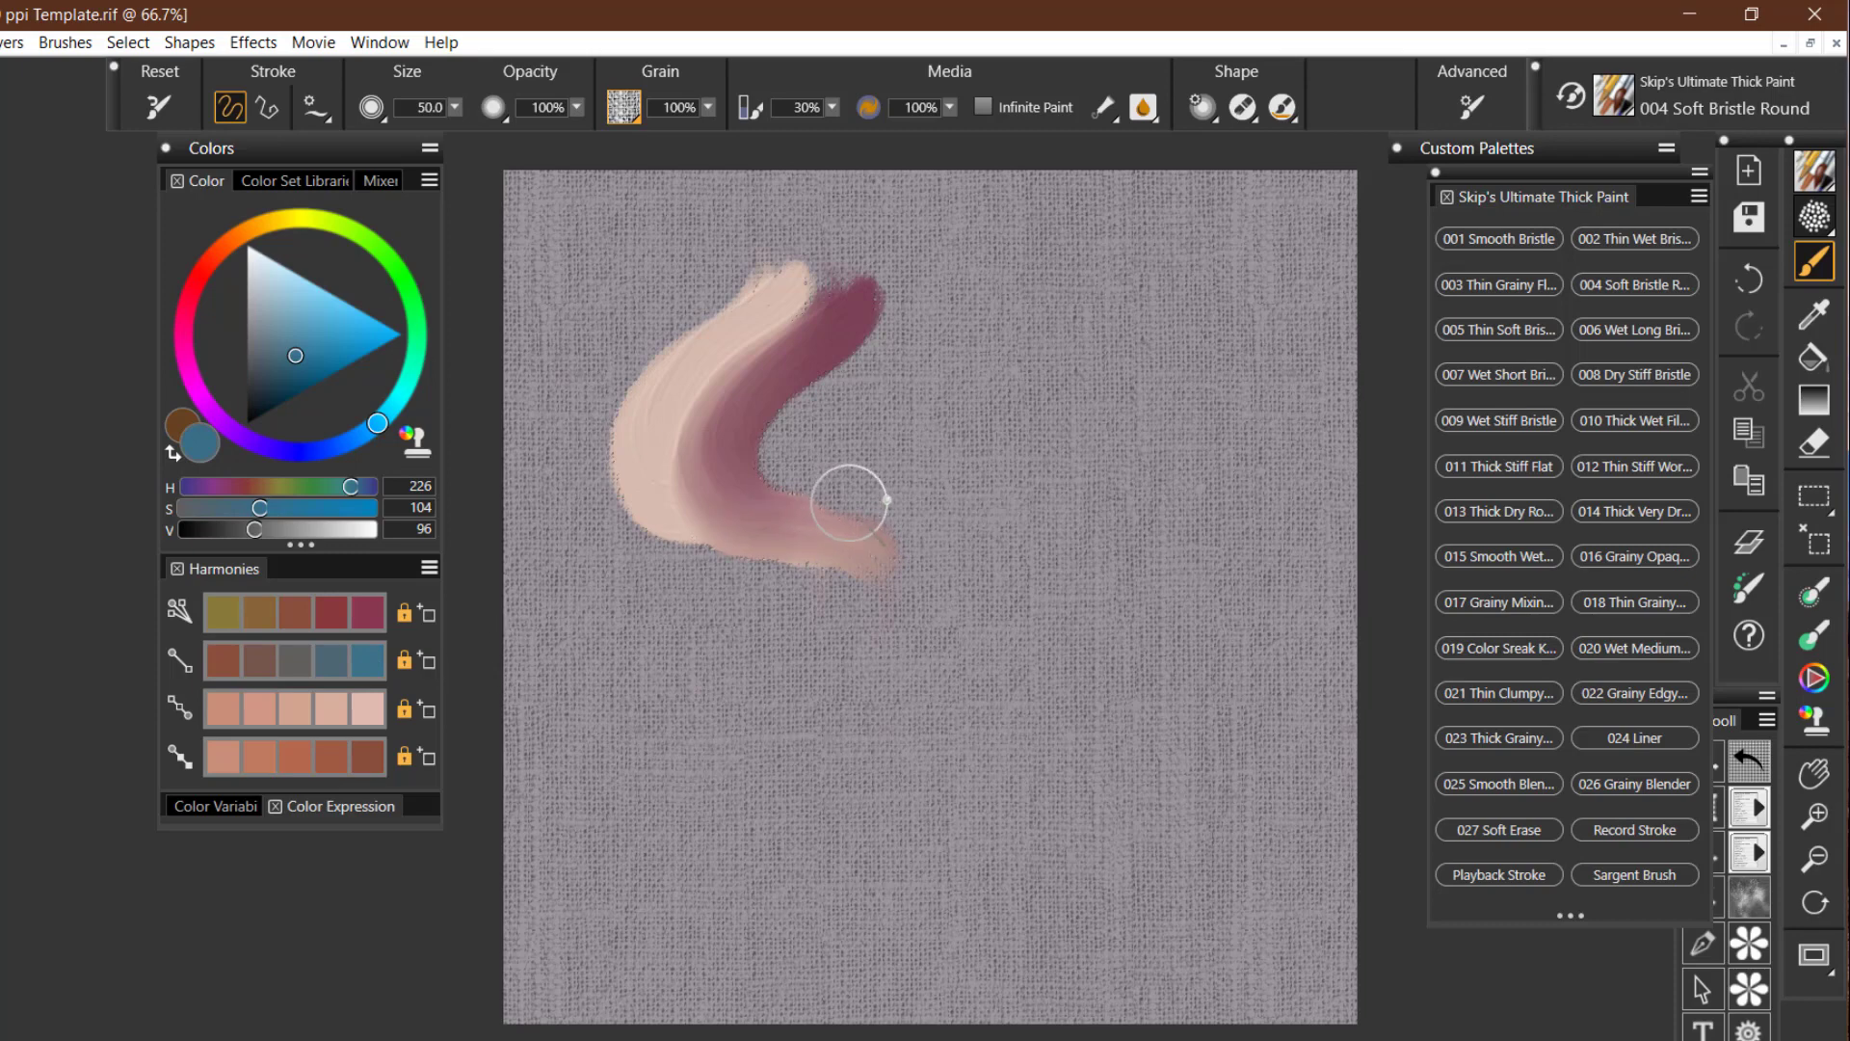
drag(904, 294, 838, 508)
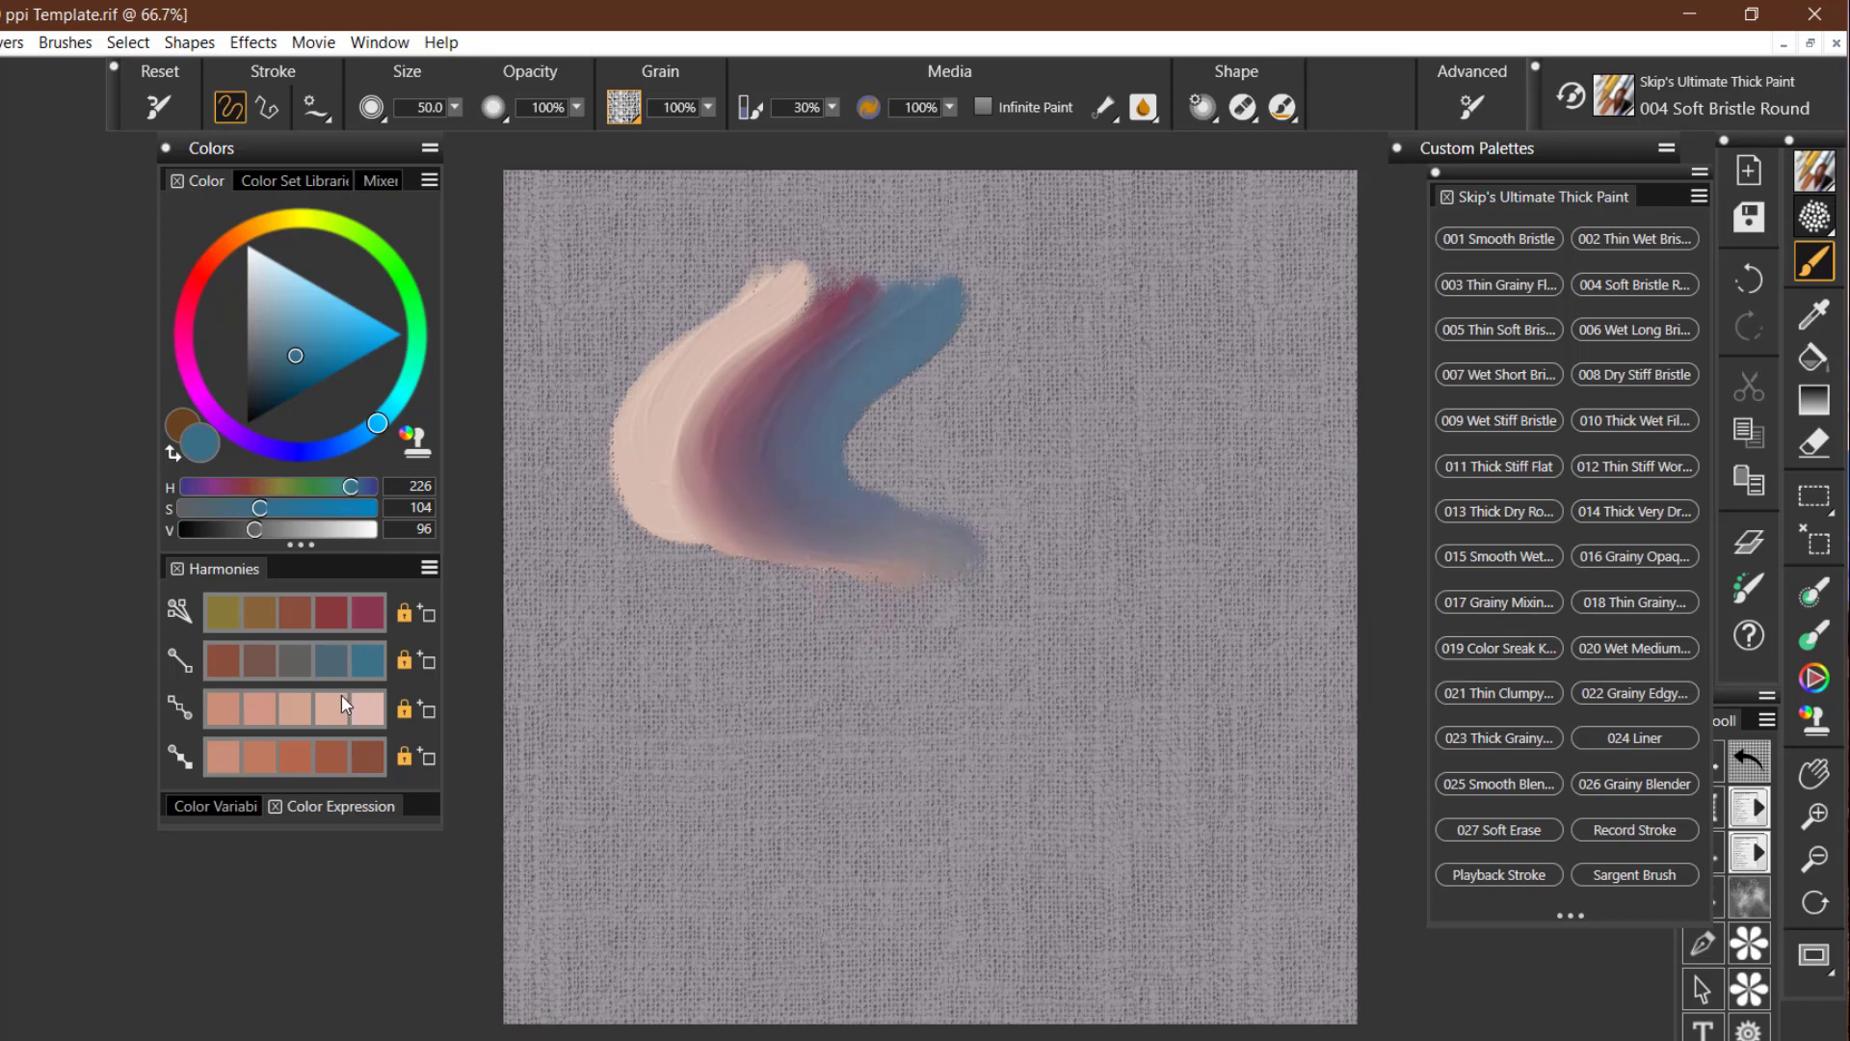
- Sweep a large reddish-brown stroke across the others, then clear the canvas
click(334, 751)
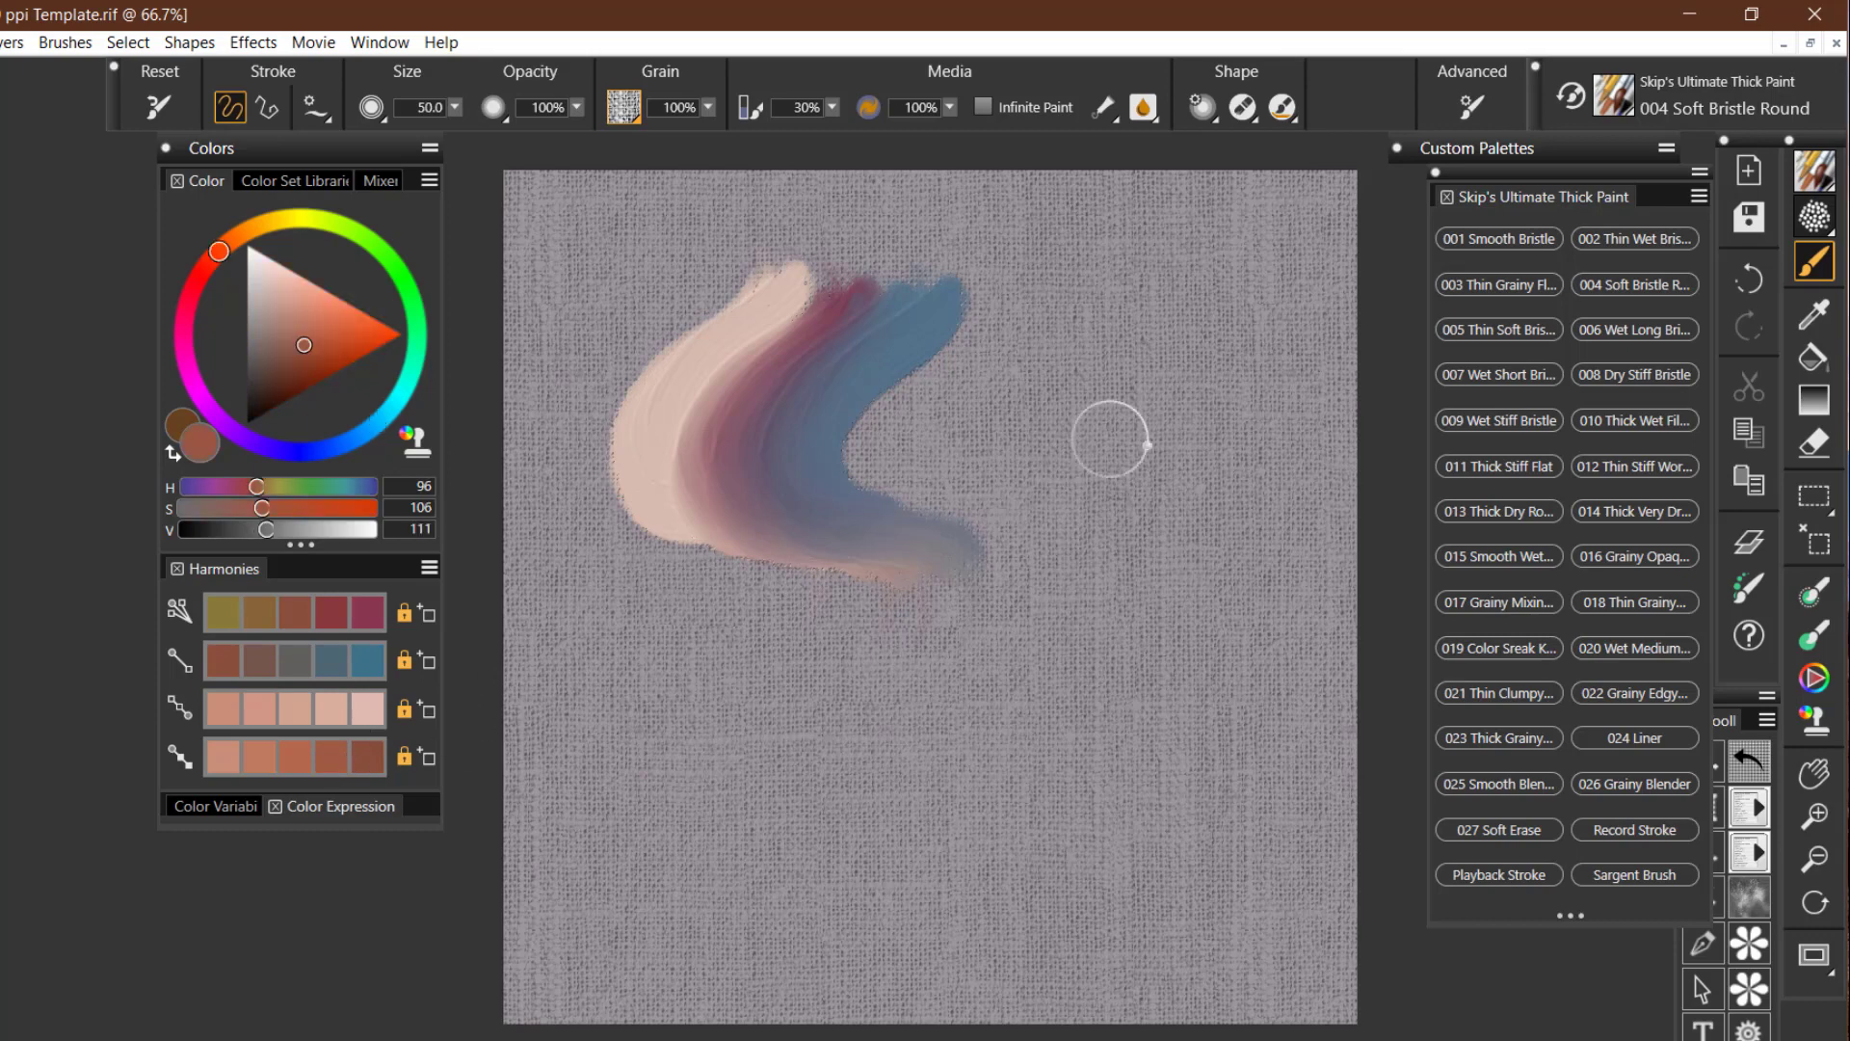
mouse_move(1166, 231)
mouse_down()
mouse_move(1093, 445)
mouse_move(685, 495)
mouse_move(578, 532)
mouse_up()
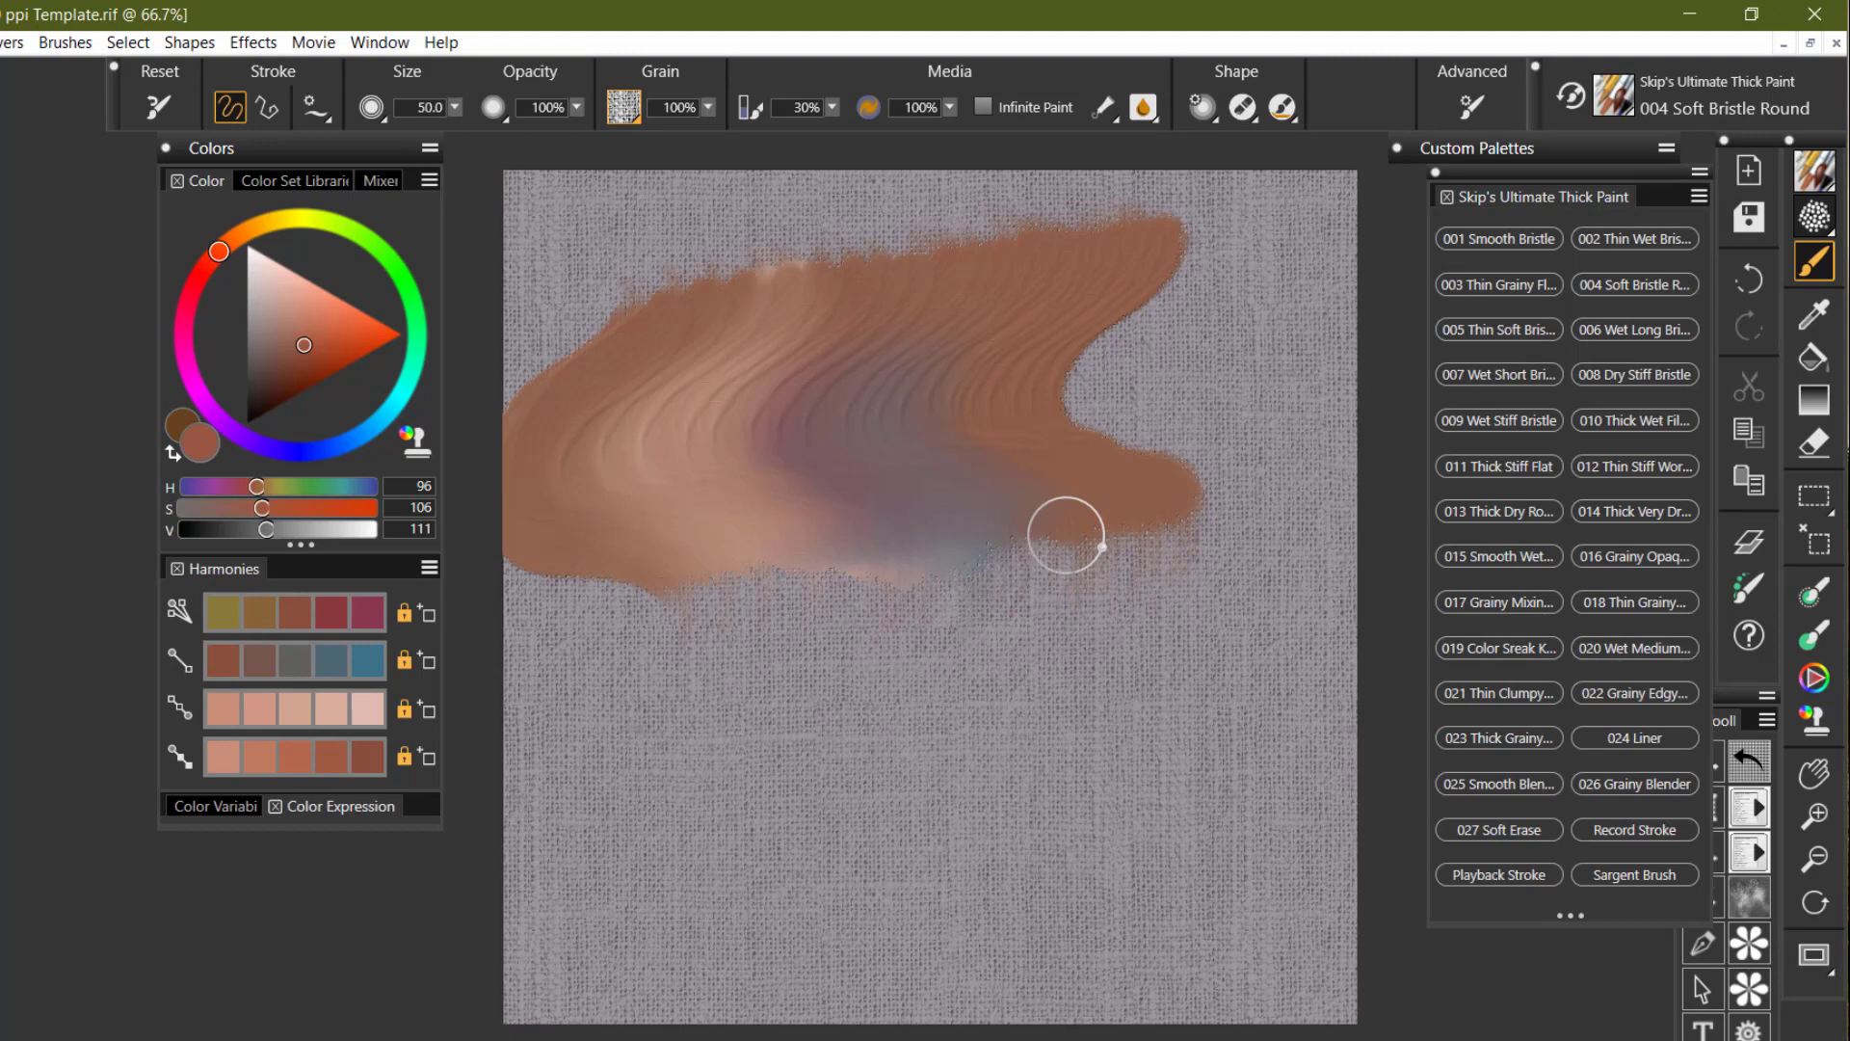
key(ctrl+a)
key(Delete)
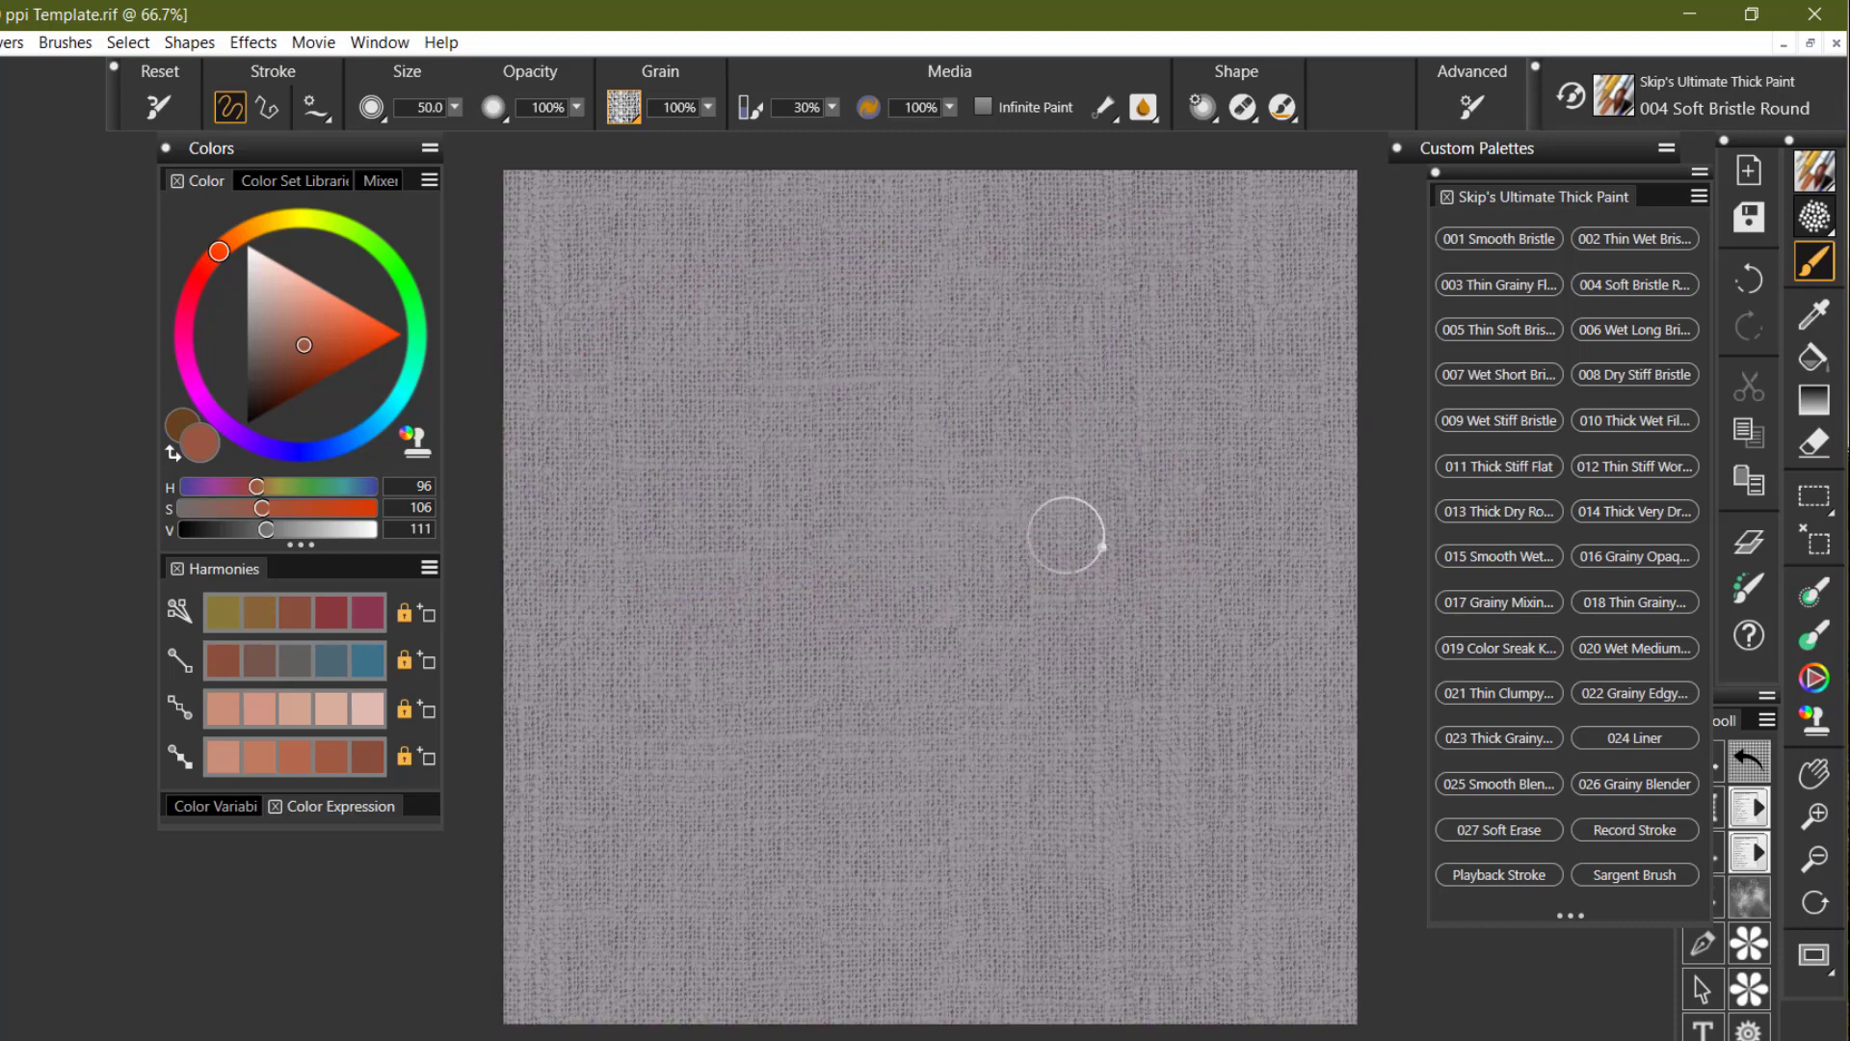